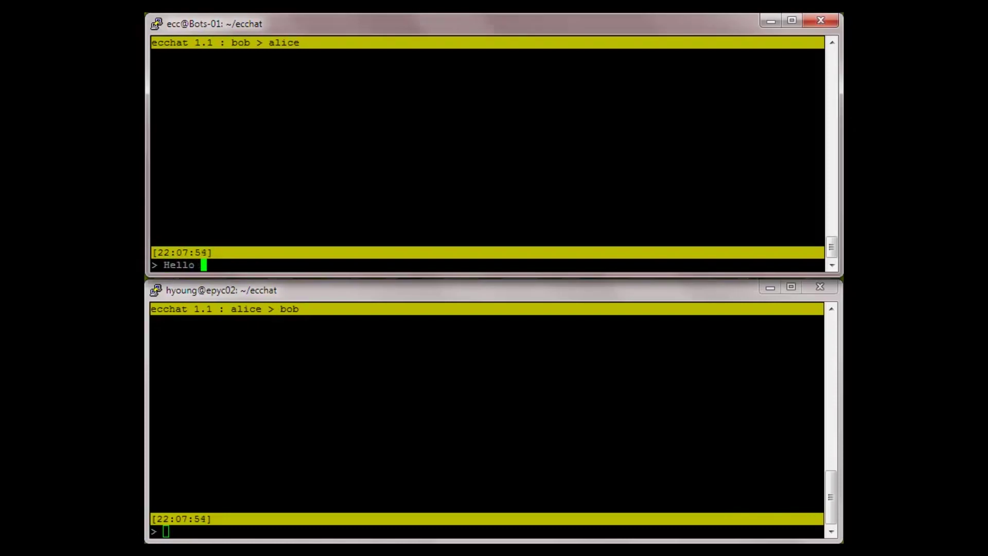
text(Alice)
- Exchange greetings between bob and alice: hi, "Hi Bob", "How are you today ?", "I'm fine thanks"
key(Return)
key(alt+Tab)
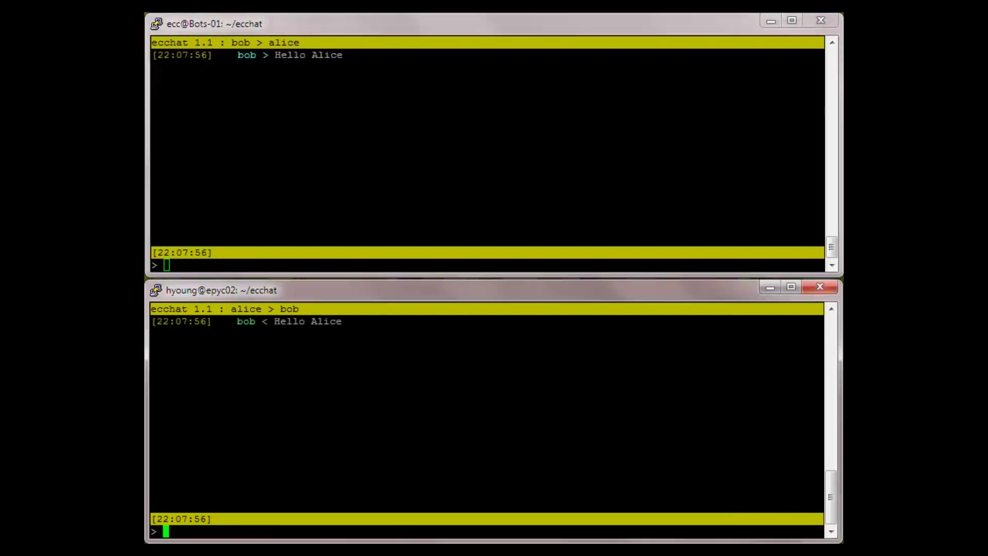
text(Hi Bob)
key(Return)
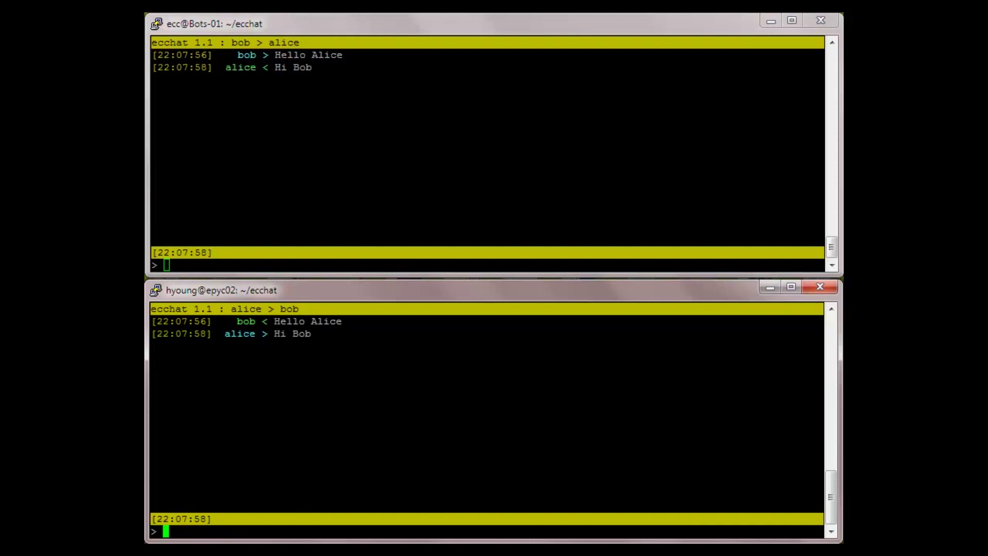
key(alt+Tab)
text(How are you t)
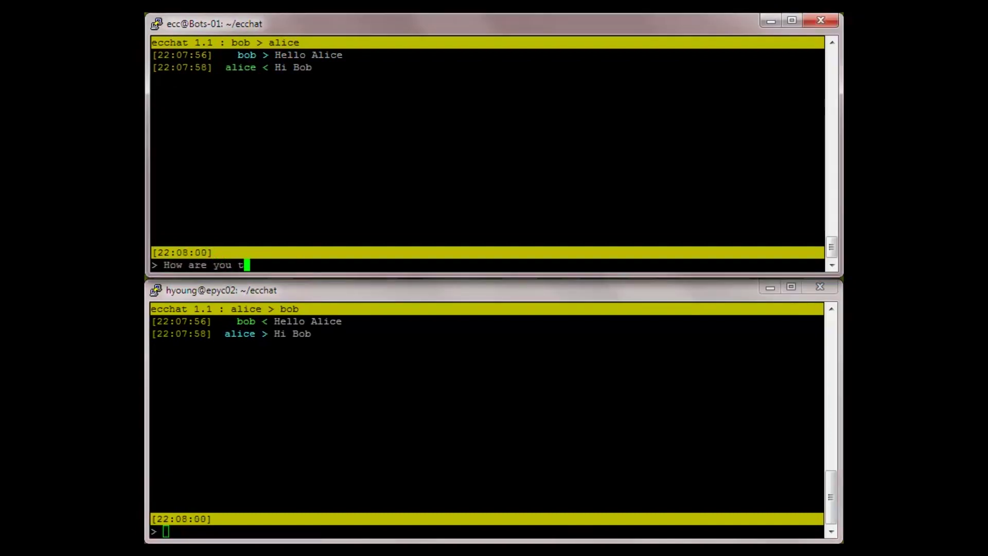
text(oday ?)
key(Return)
key(alt+Tab)
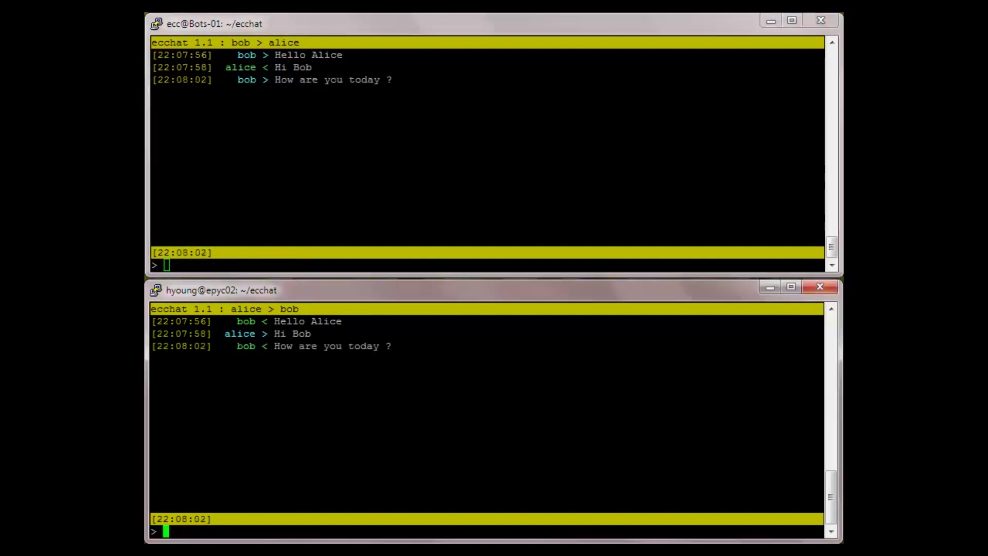
text(I'm fine thank)
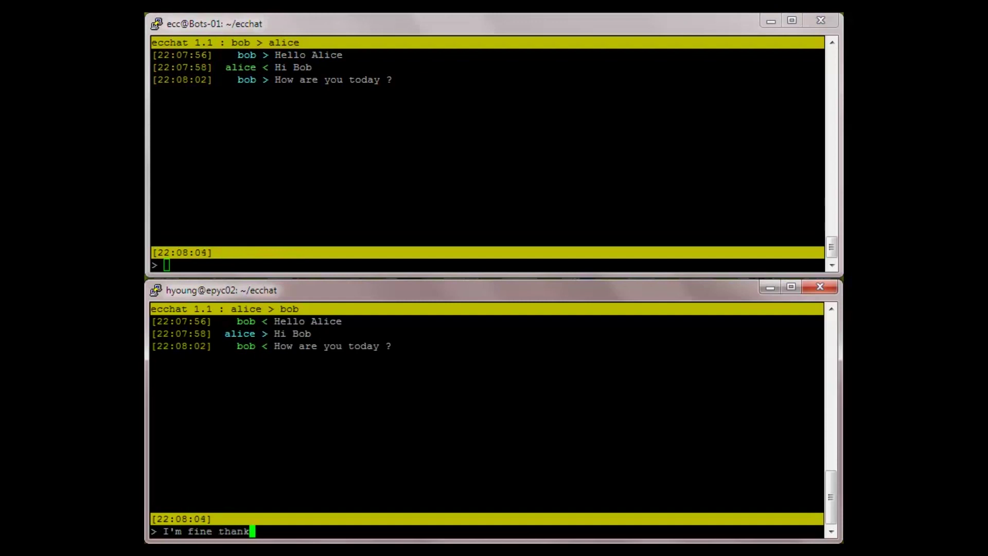
text(s)
key(Return)
key(alt+Tab)
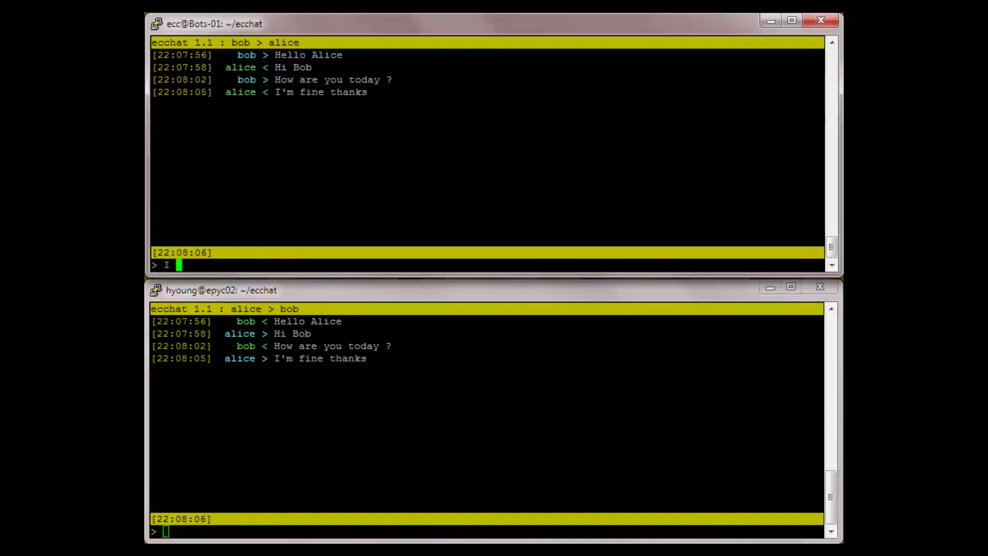
text(had this amazing id)
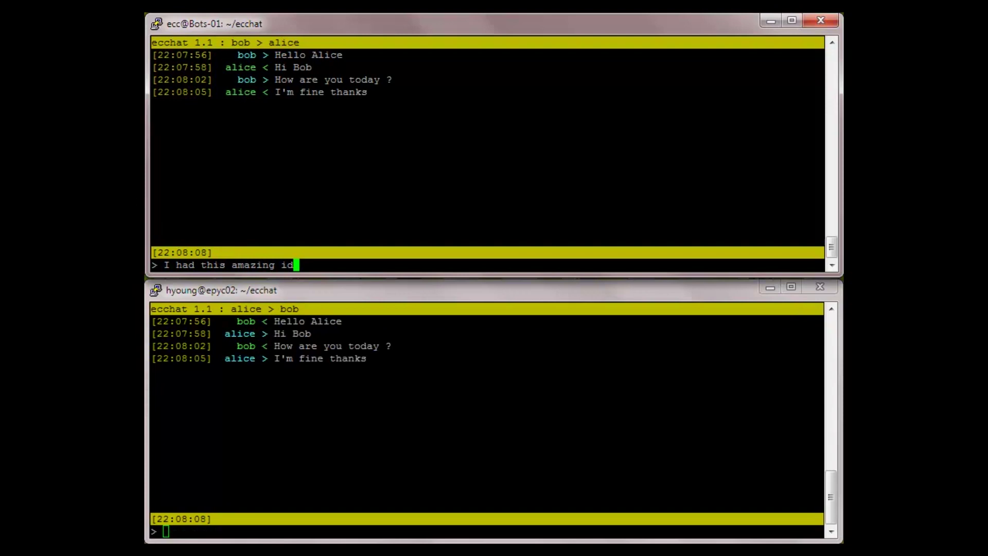
text(ea)
- Bob announces an amazing idea, alice asks "What's that ???", bob explains wallets are hard and addresses ugly
key(Return)
key(alt+Tab)
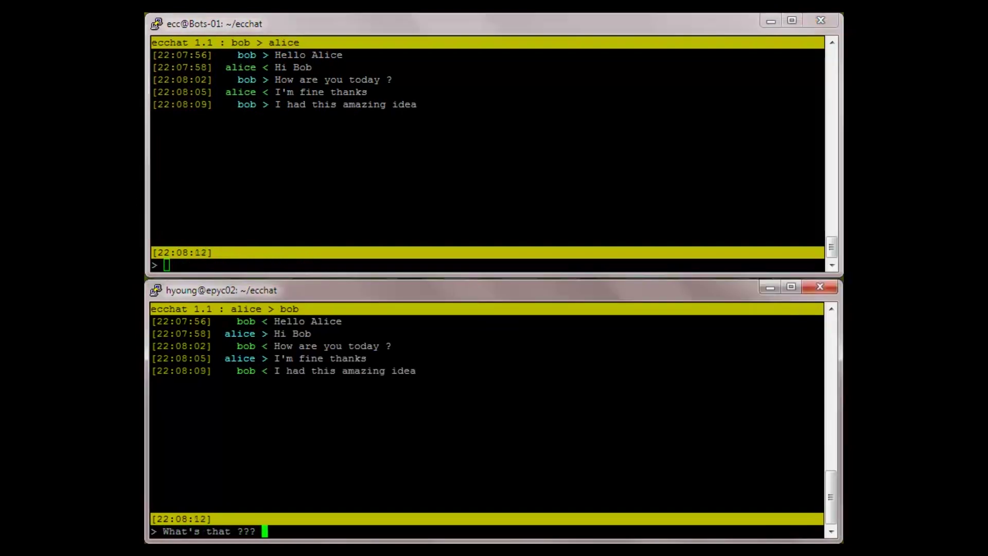
key(Return)
key(alt+Tab)
text(Well )
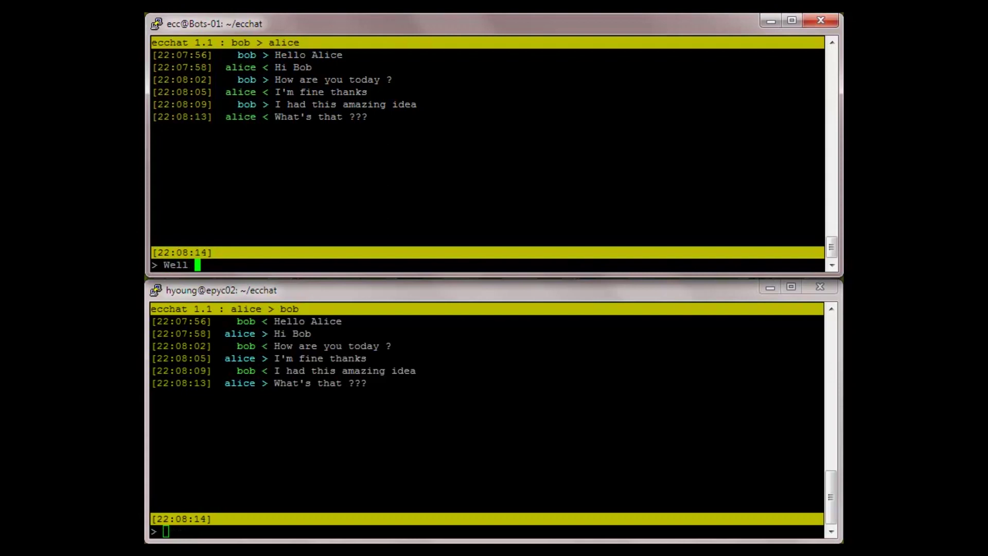
text(you know how crypto)
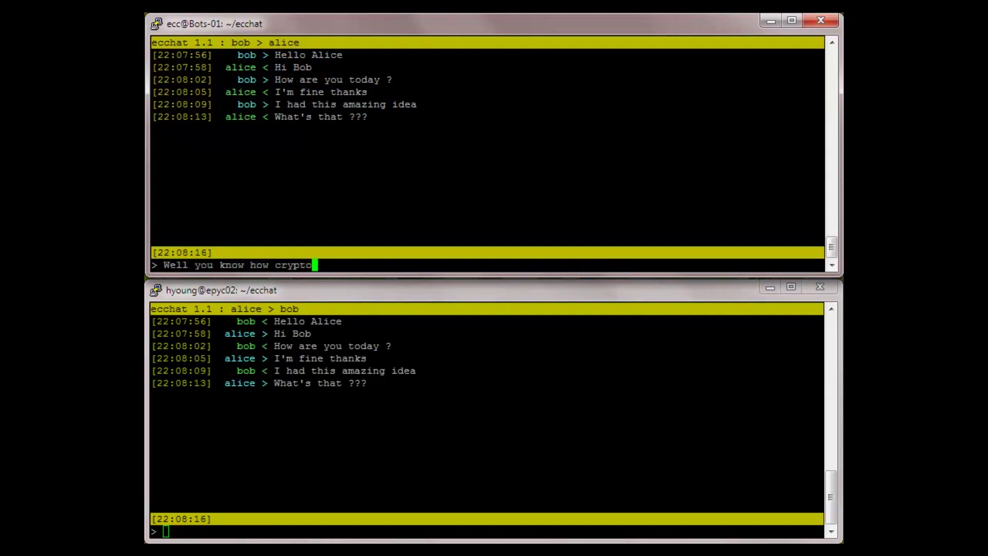
text( wallets are diffic)
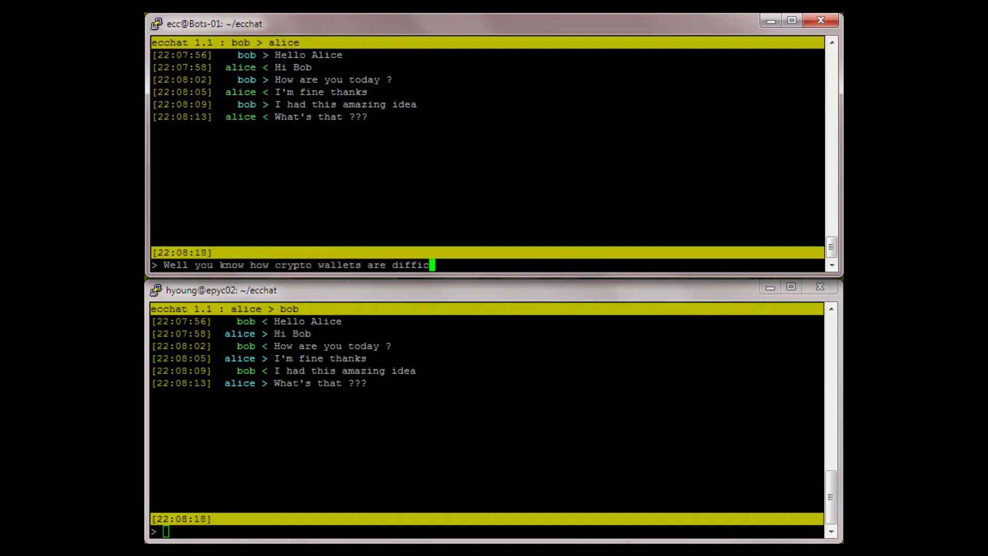
text(ult to use ...)
key(Return)
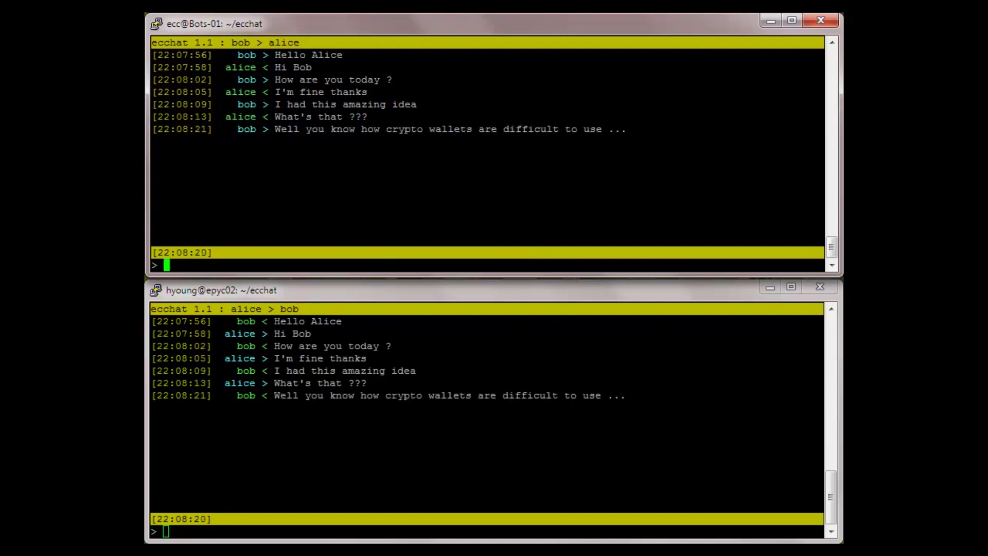
text(... because you )
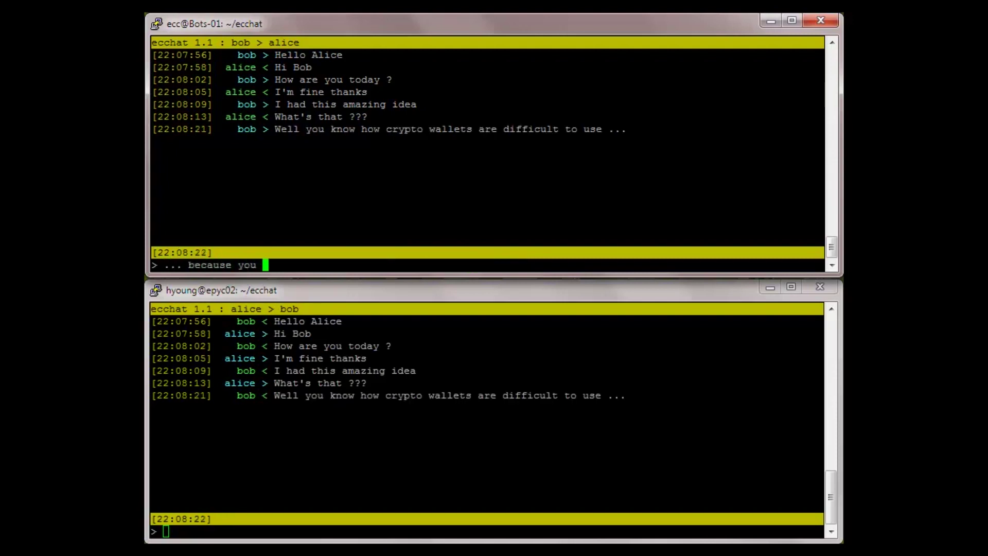
text(have to handle tho)
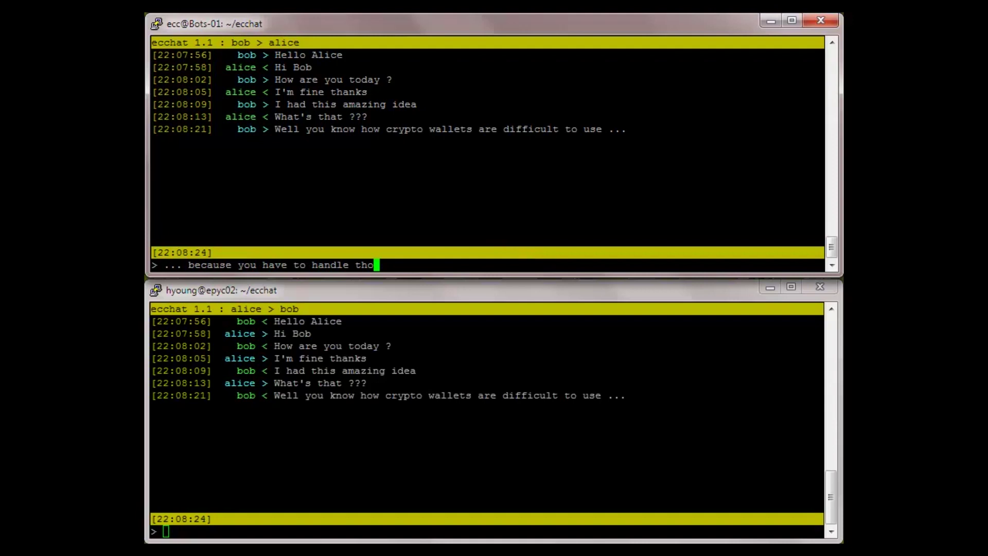
text(se ugly crypto addr)
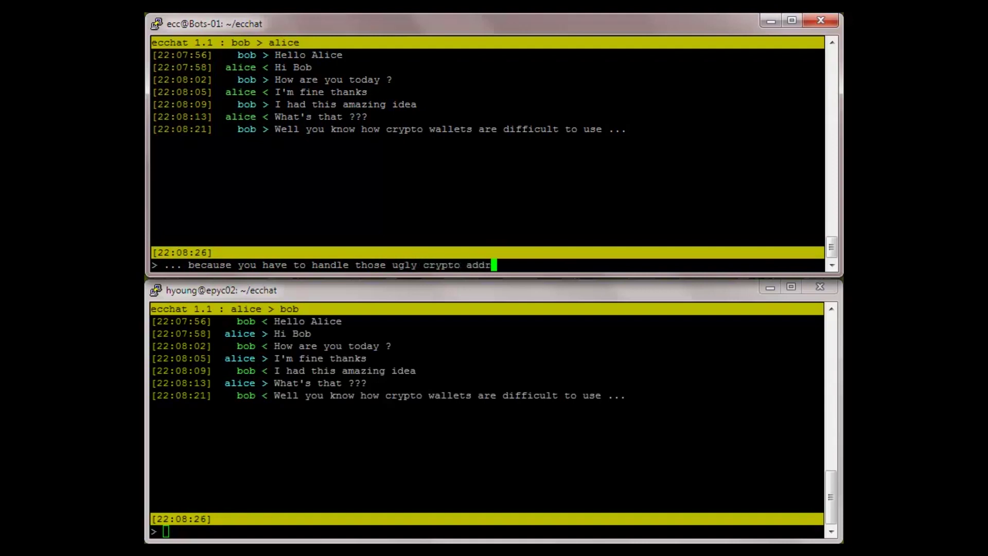
text(esses)
key(Return)
- Alice replies "Yes but that's normal right ?" and the point about sharing addresses follows
key(alt+Tab)
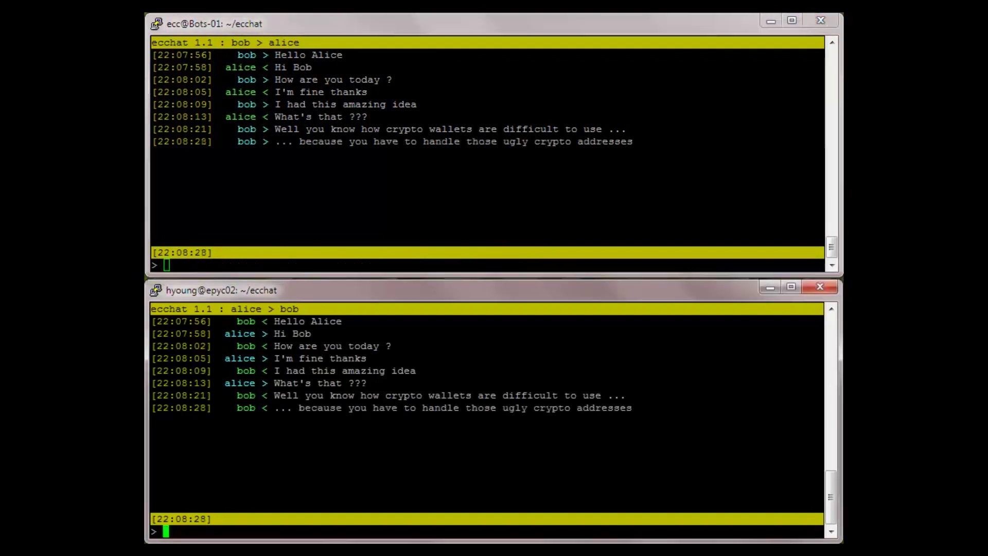
text(Yes but that's n)
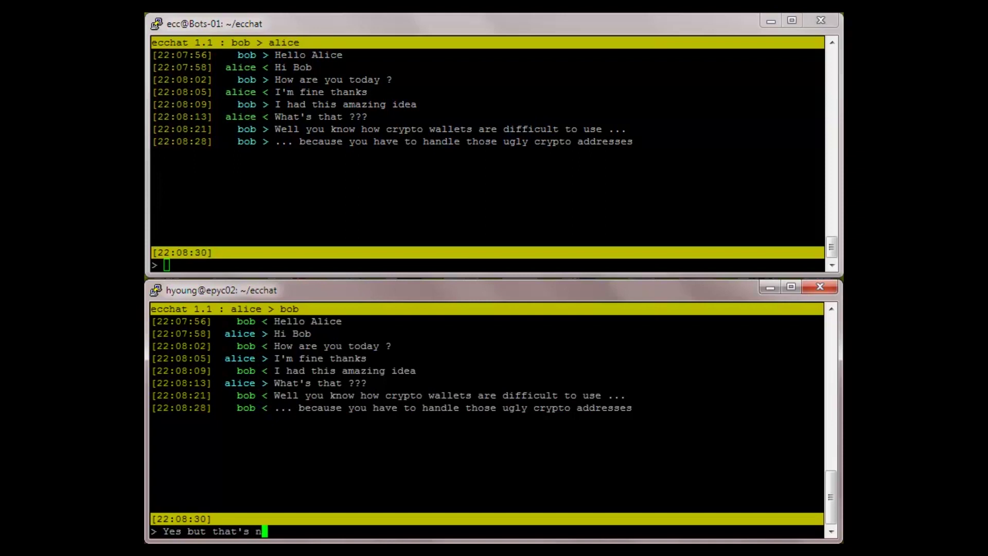
text(ormal right ?)
key(Return)
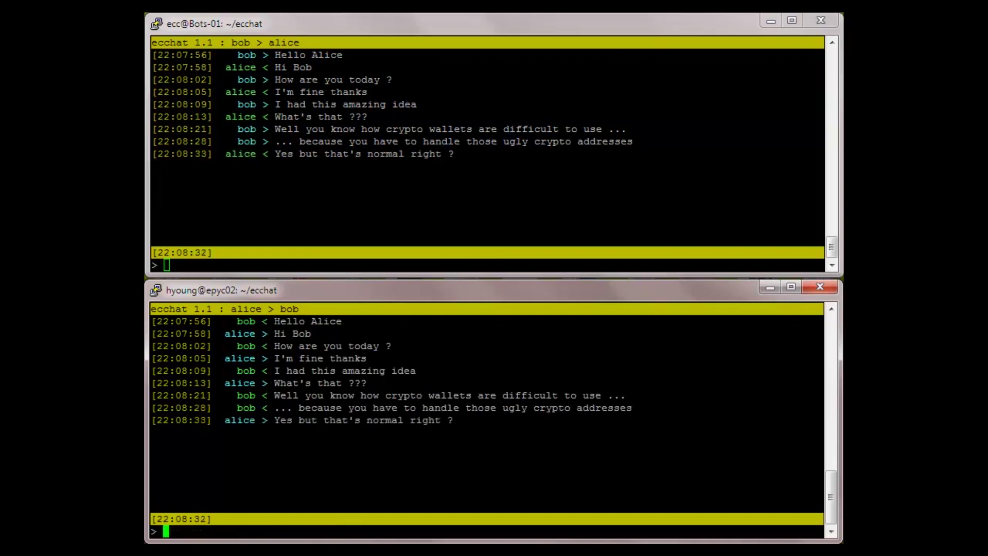
key(alt+Tab)
text(Yes ...)
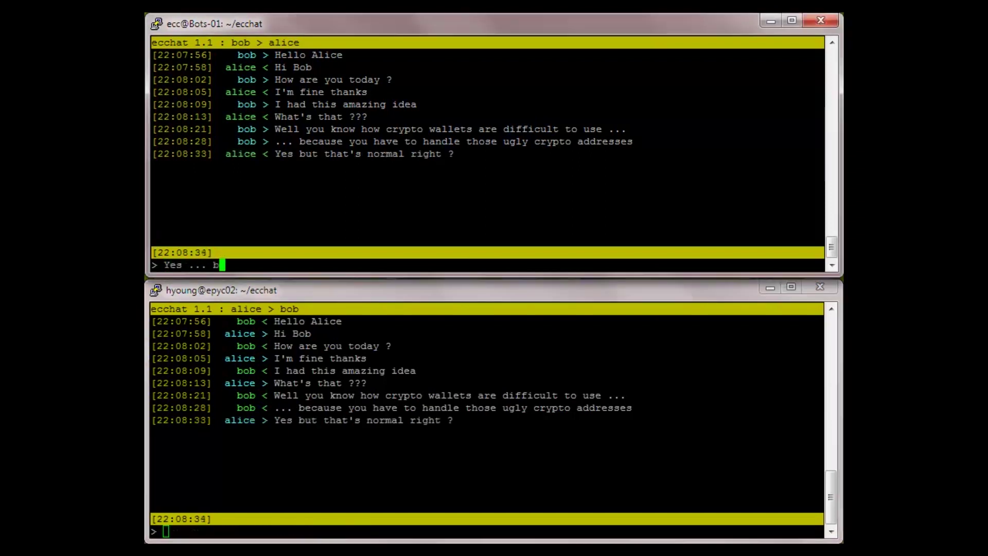
text( but users have to se)
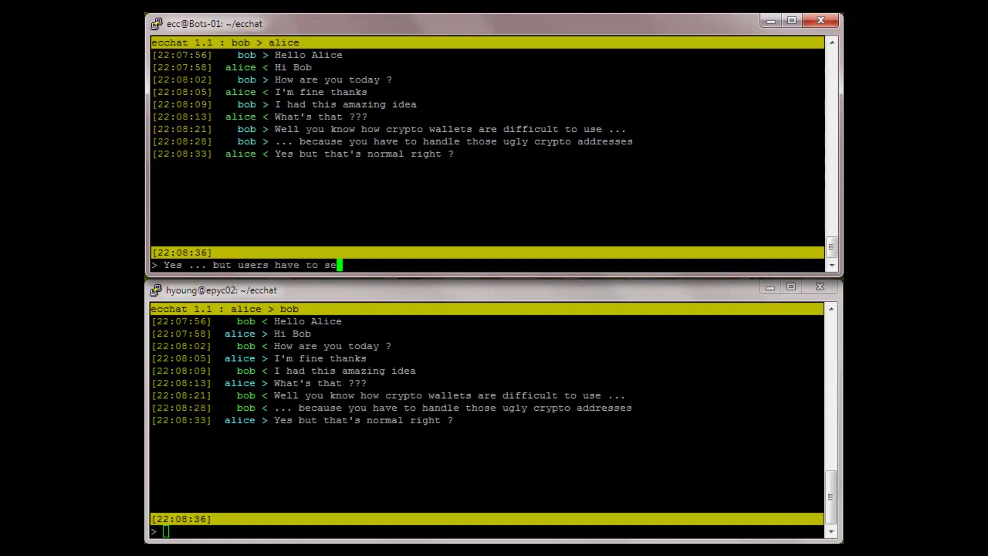
text(nd those addresses)
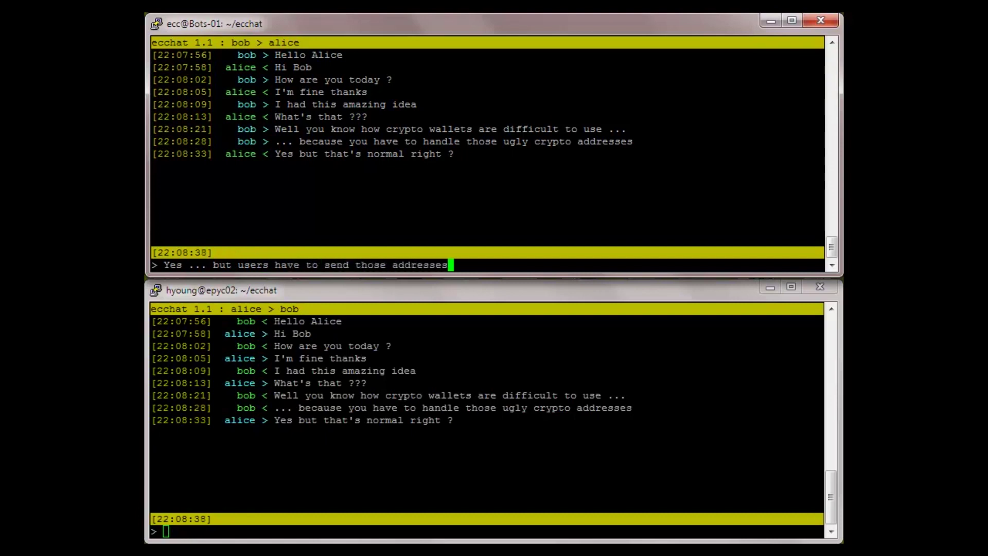
text( to each other some)
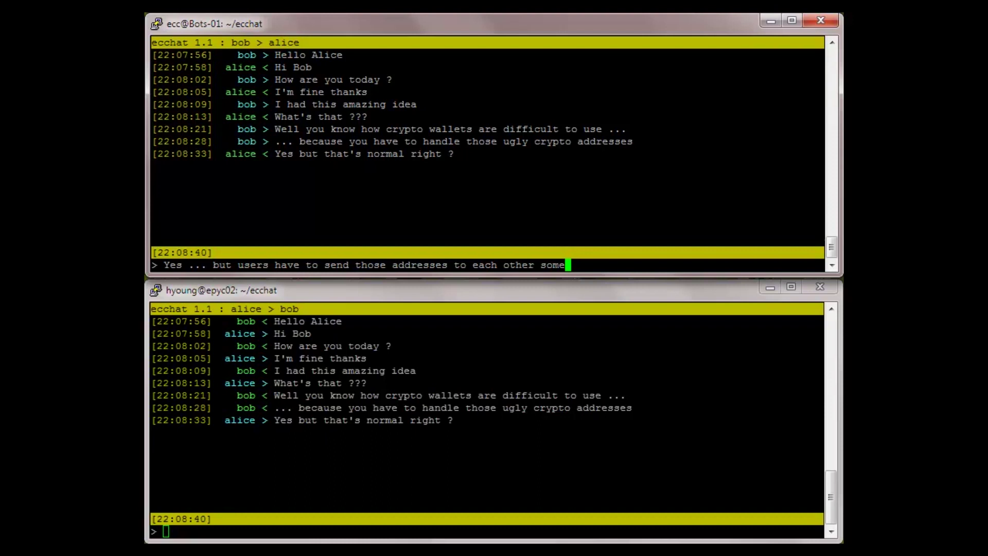
text(how)
key(Return)
- Alice mentions clipboard hijacks and bob answers "Yes exactly"
key(alt+Tab)
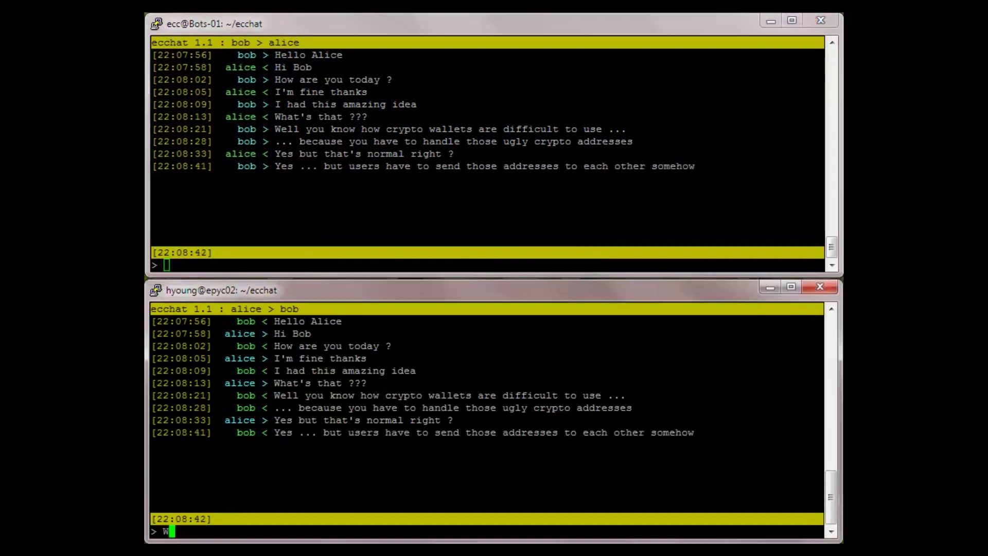
text(th errors, clipboard )
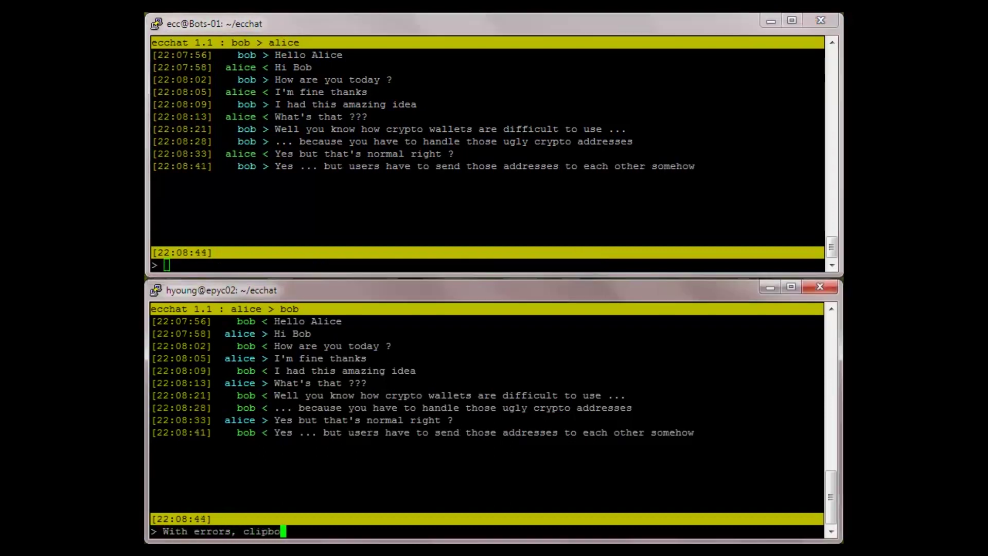
text(hijacks, addre)
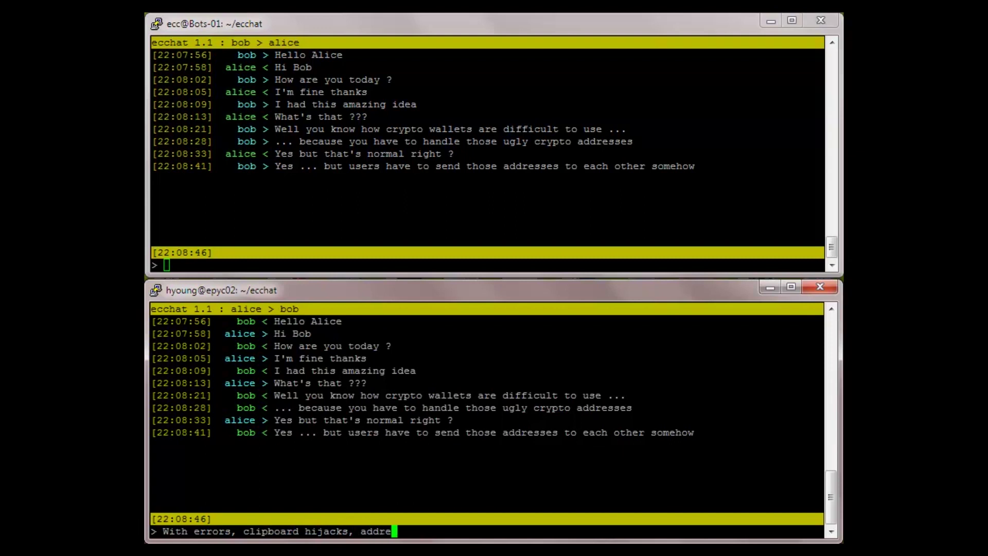
text(ss reuse and other bad )
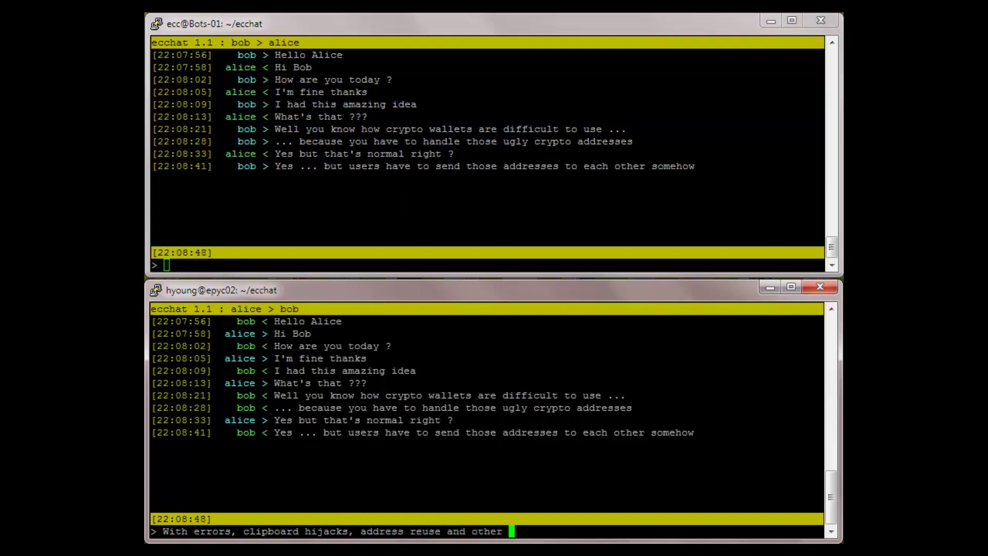
text(things :()
key(Return)
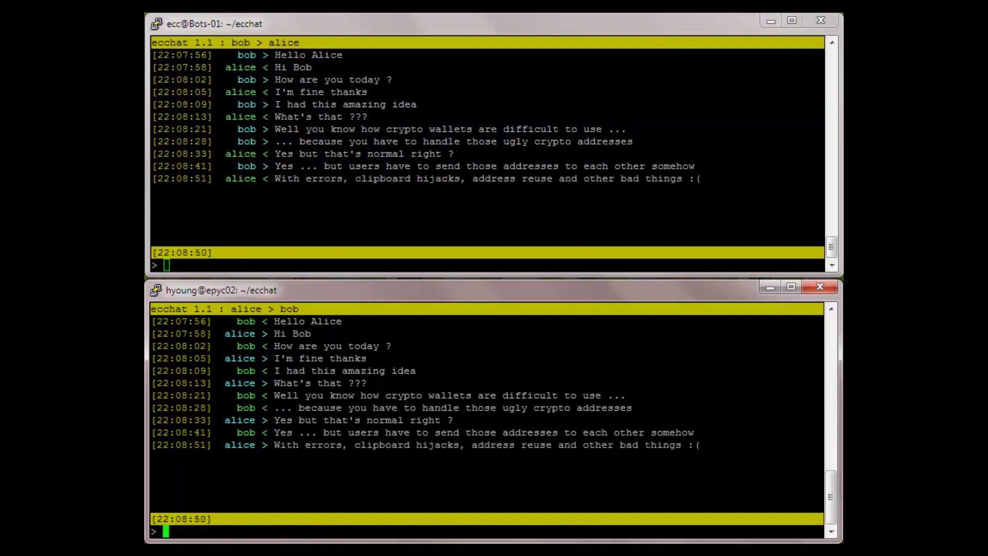
key(alt+Tab)
text(Yes exac)
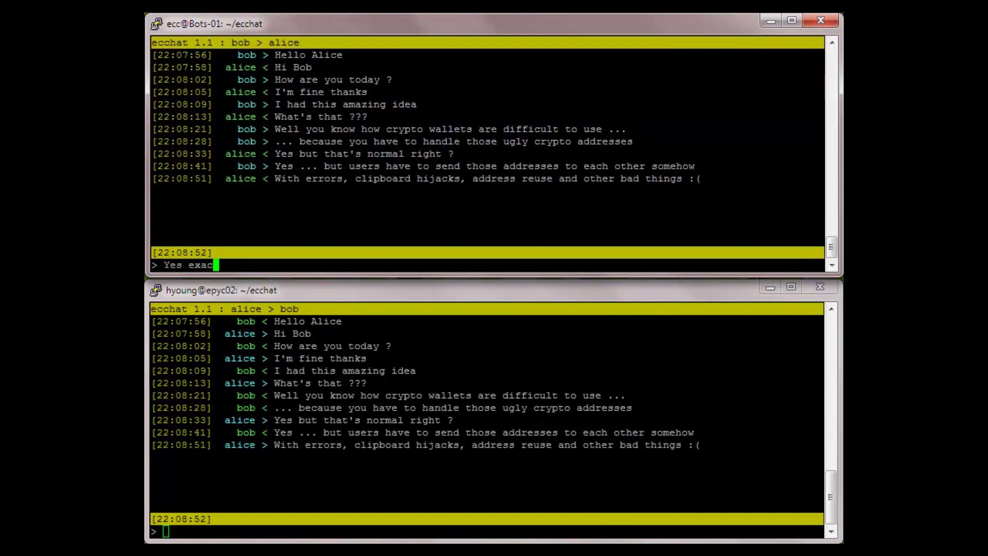
text(tly)
key(Return)
key(alt+Tab)
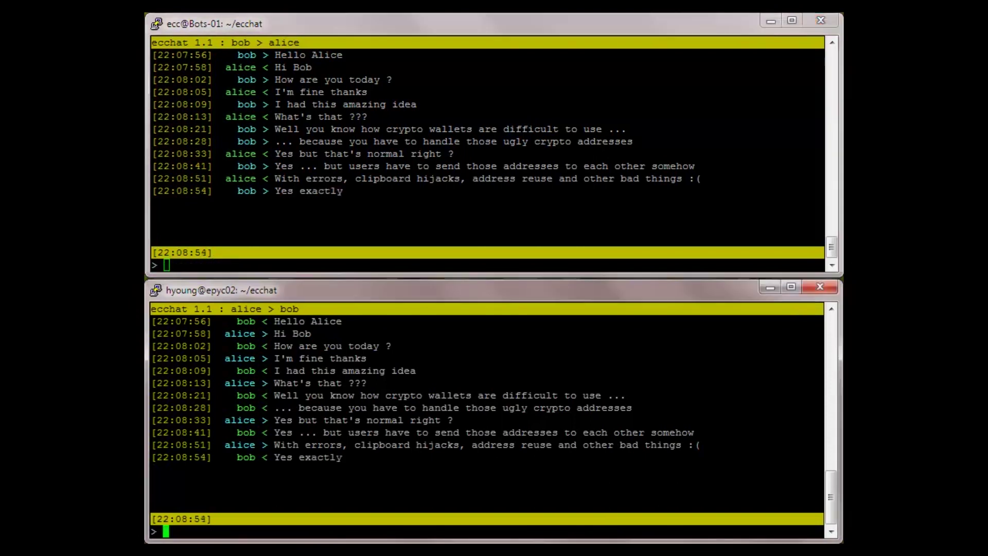
text(So you have an i)
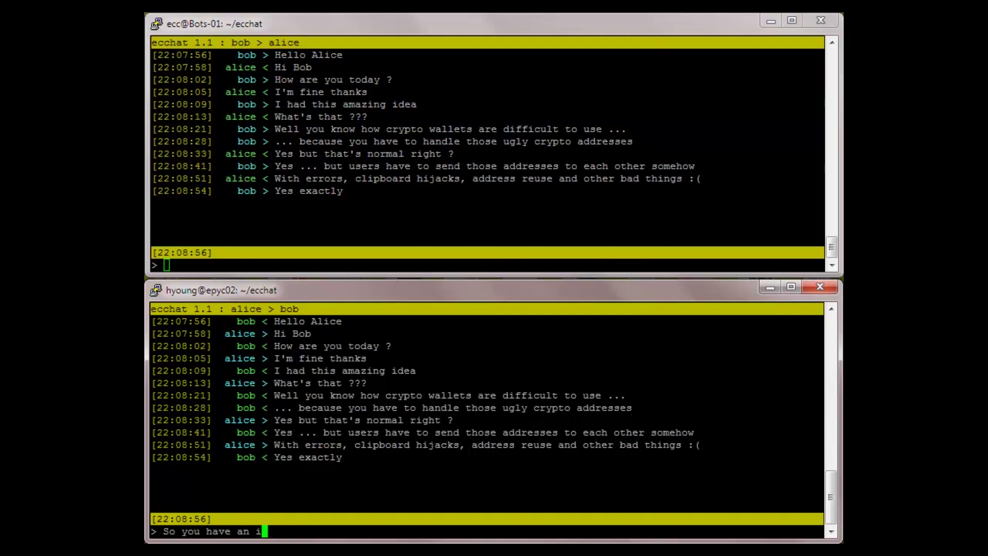
text(dea to improve this )
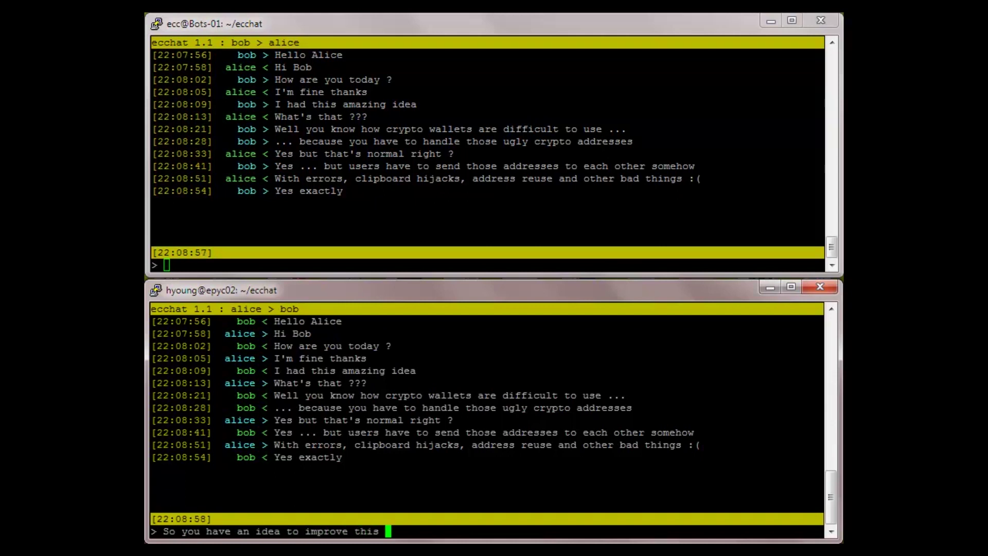
text(?)
- Alice asks for an idea to improve this; bob proposes a chat app that communicates addresses and handles payments
key(Return)
key(alt+Tab)
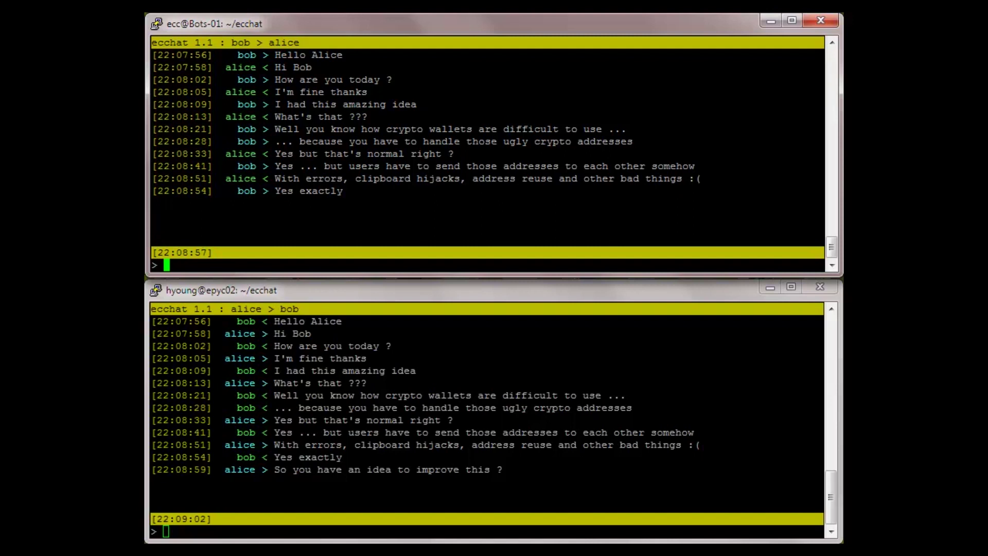
text(Because users need to communicate addresses anyway ...)
key(Return)
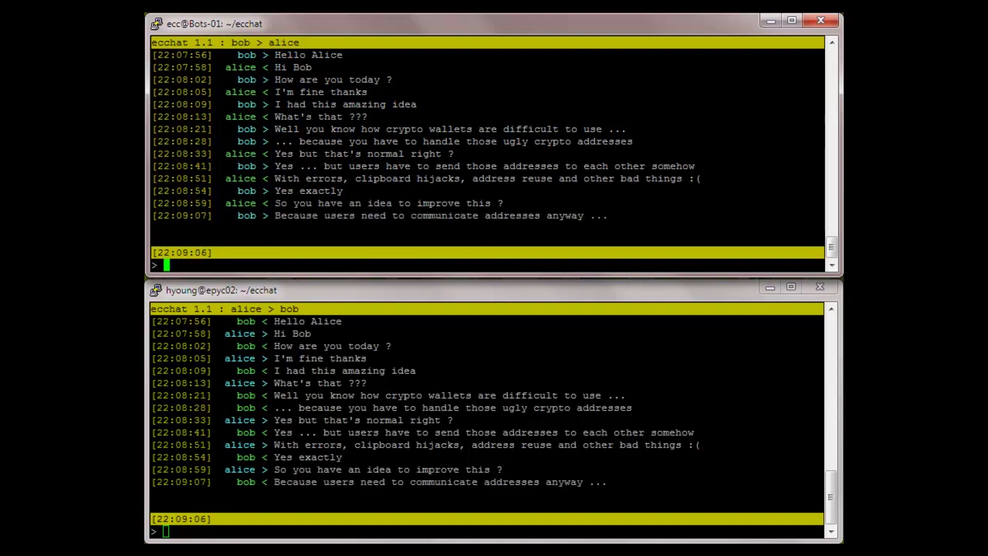
text(... why not buil)
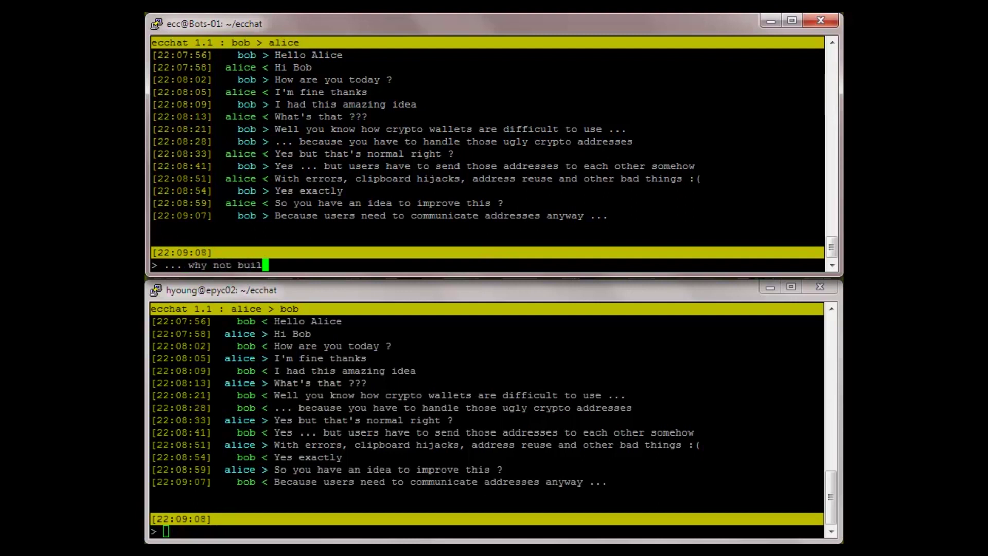
text(d a chat app that )
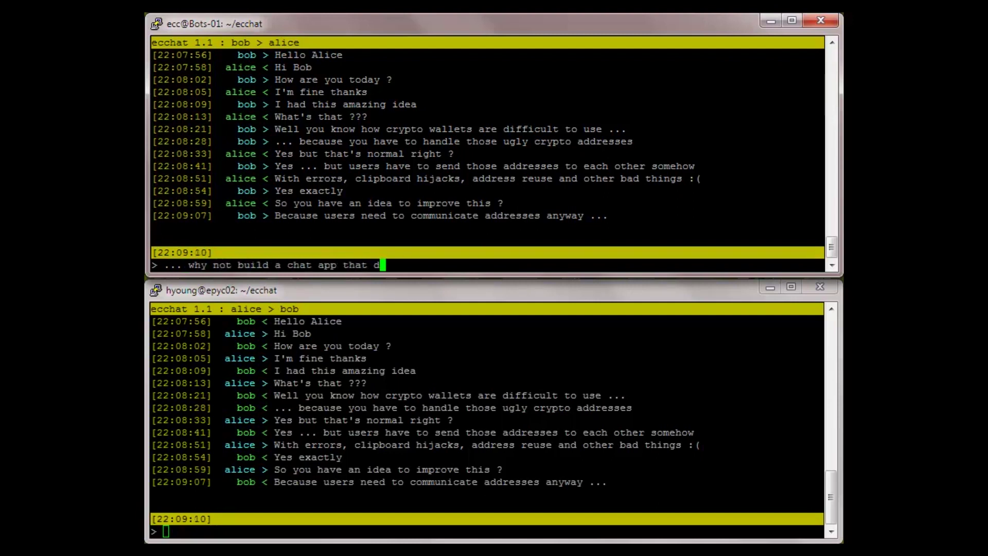
text(does this for them )
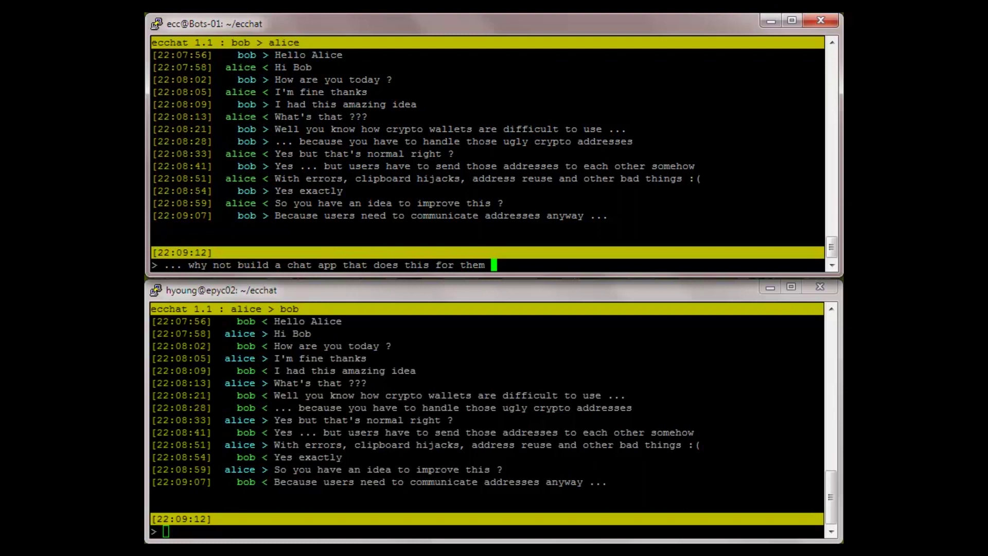
text(and also handles pa)
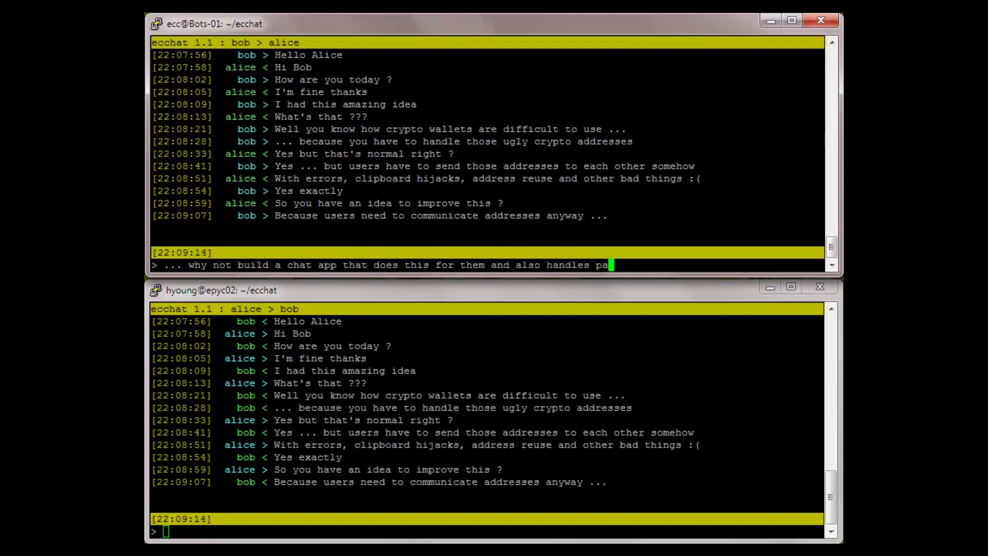
text(yments ?)
key(Return)
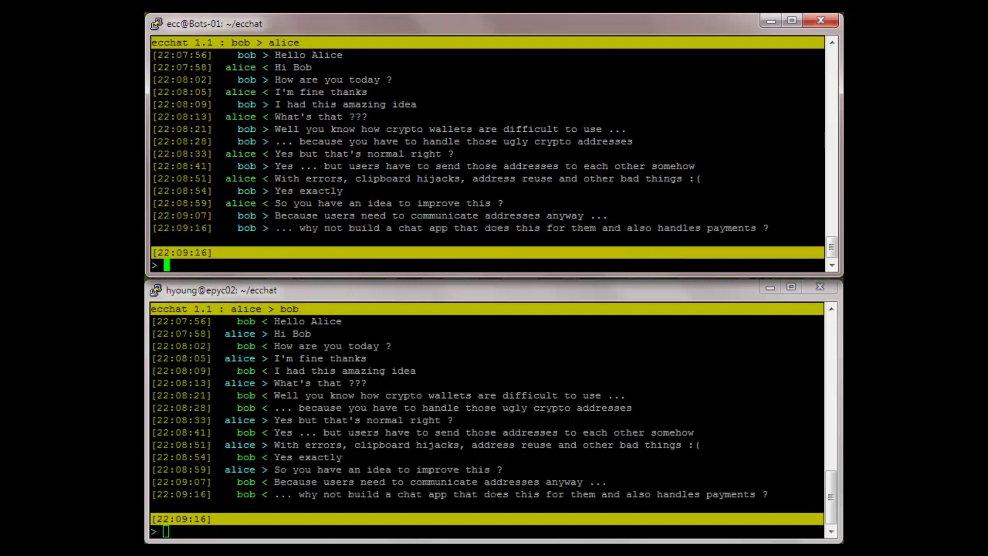
- Alice asks about starting work soon, bob reveals ecchat already exists, alice compares it to IRC
key(alt+Tab)
text(That's a great idea Bob. Are )
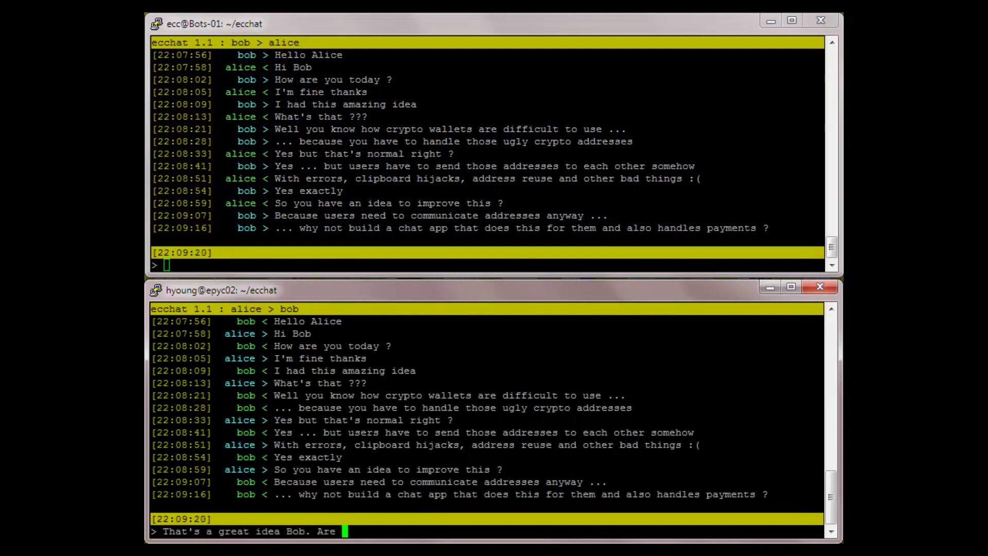
text(you going to start )
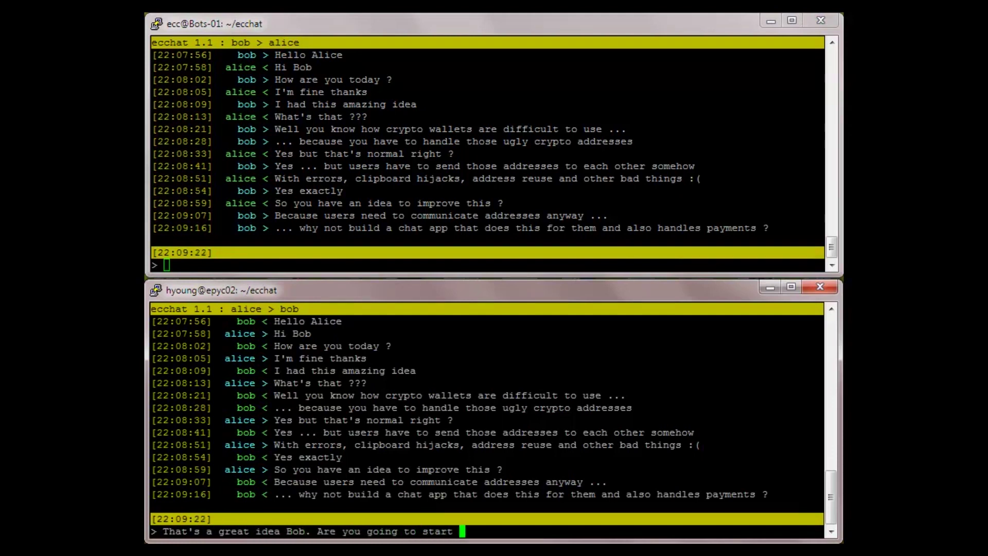
text(working on this soon ?)
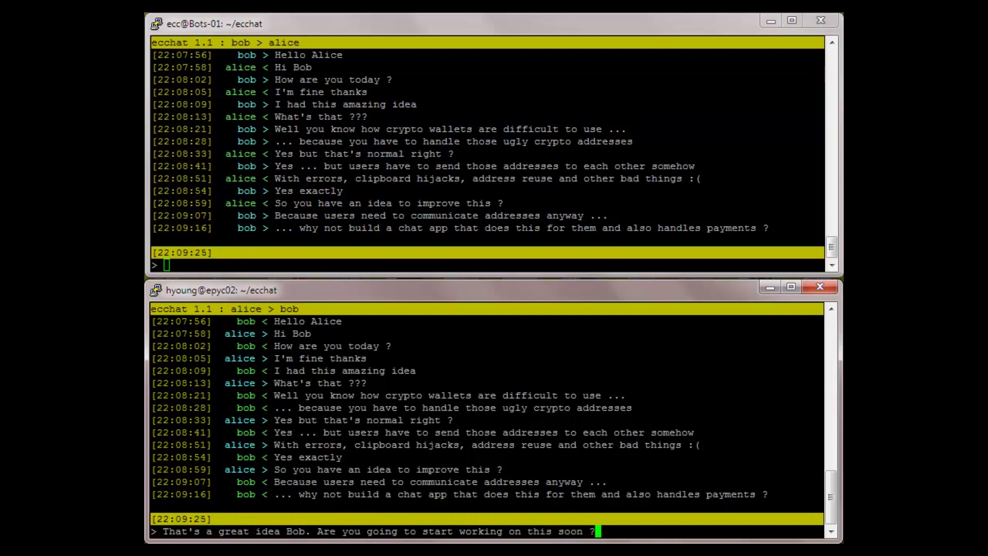
key(Return)
text(I)
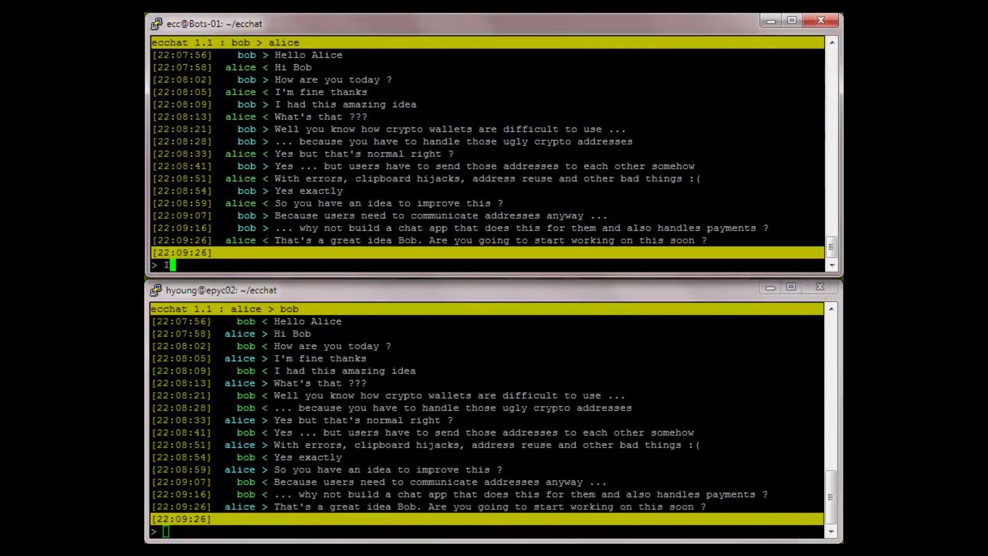
text( already did )
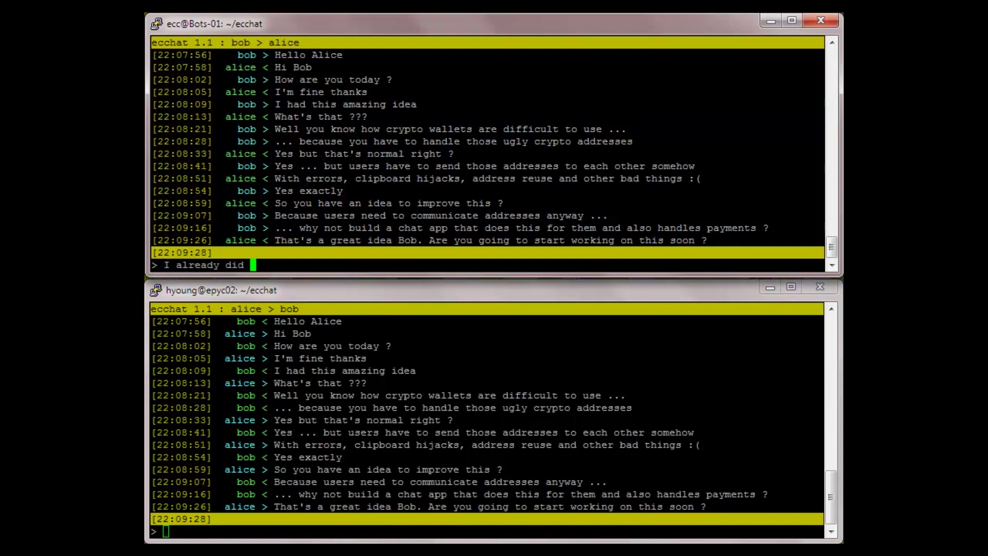
text(- it's called ecchat a)
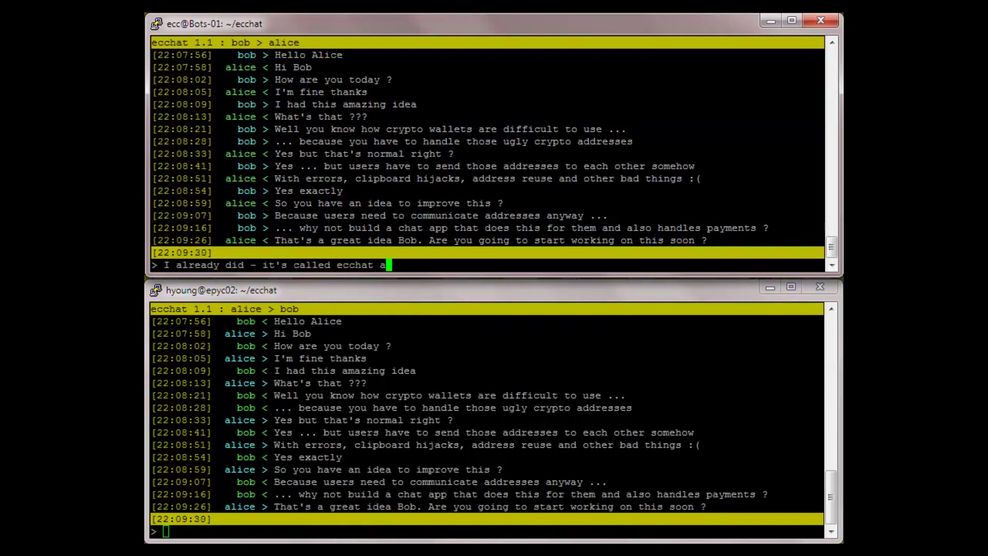
text(nd you're using it)
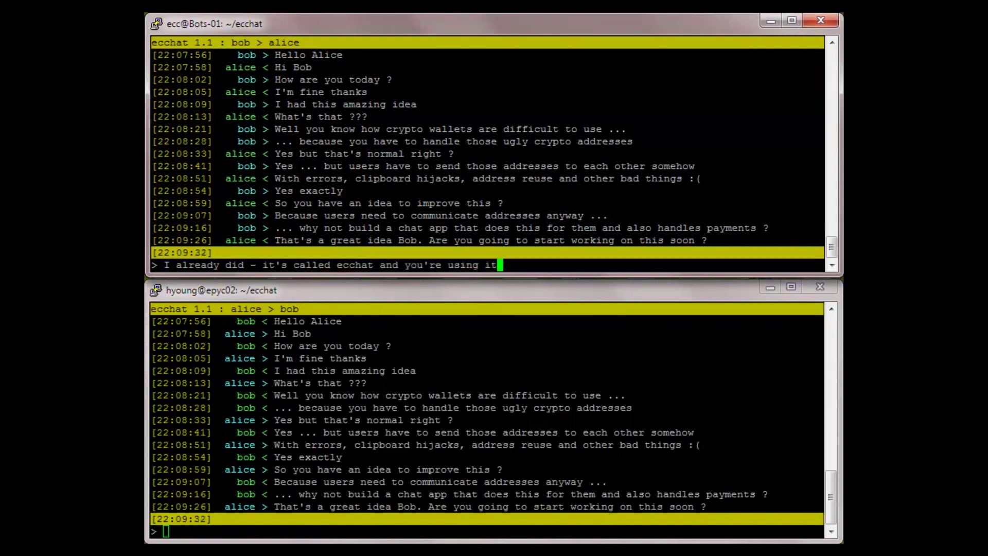
text( right now)
key(Return)
text(Weird - this app)
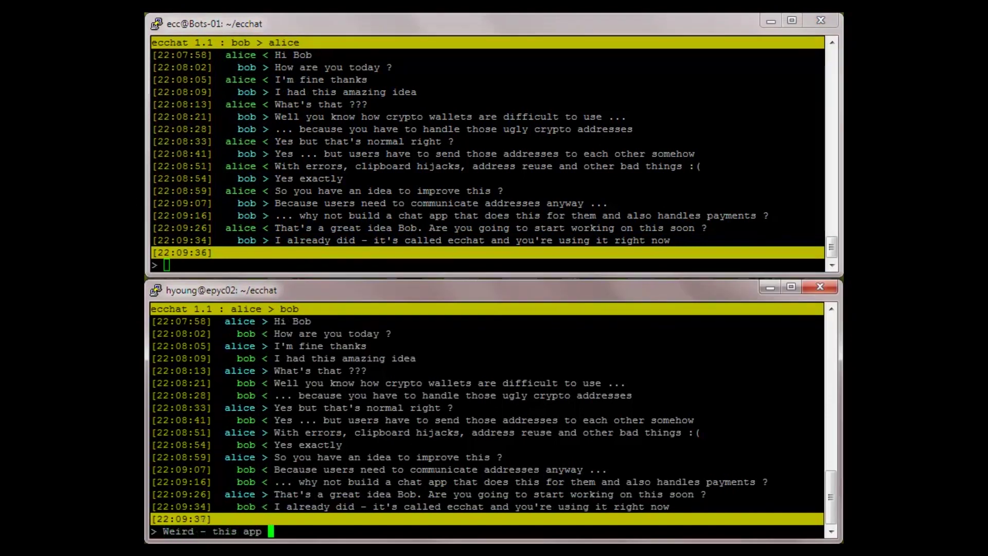
text(seems so natural)
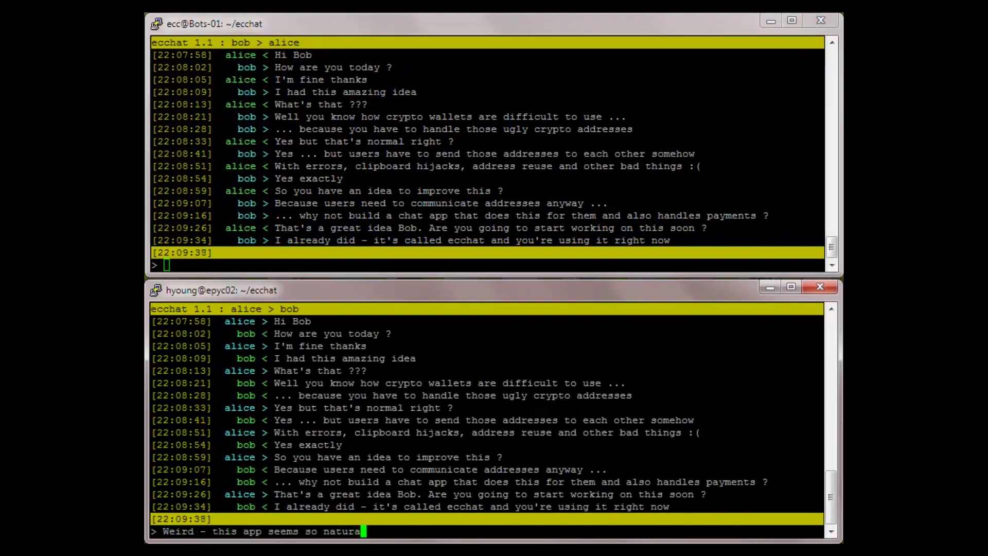
text( - I thought we)
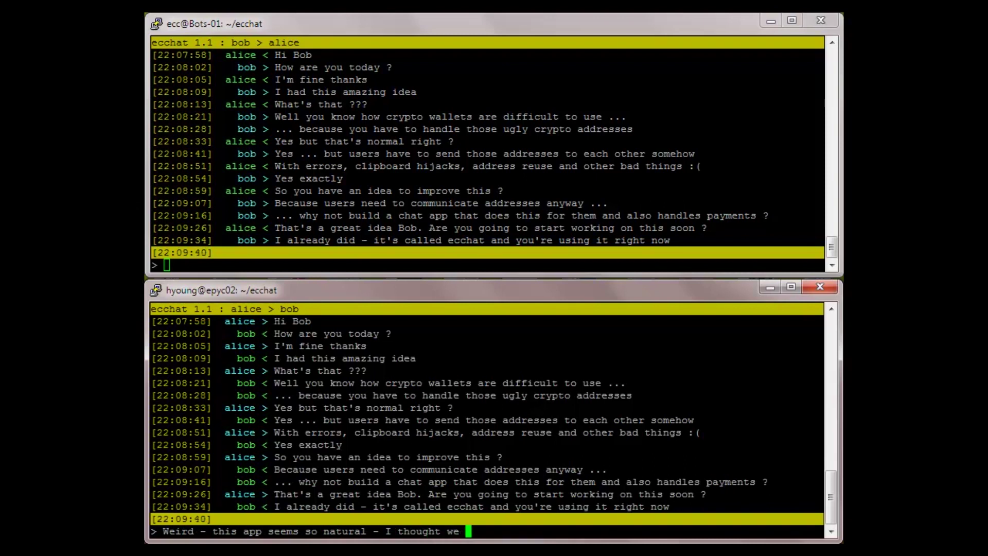
text( were chatting on IRC)
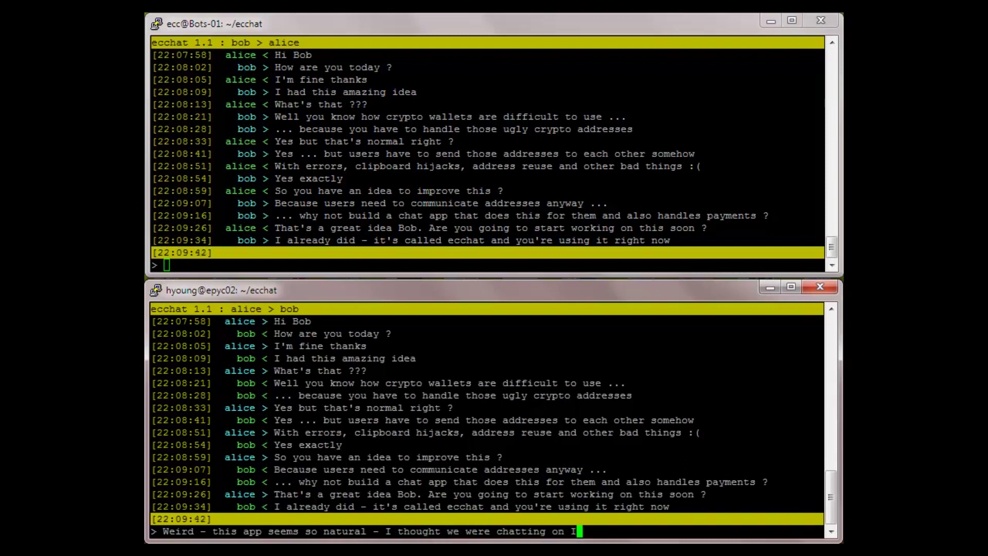
key(Return)
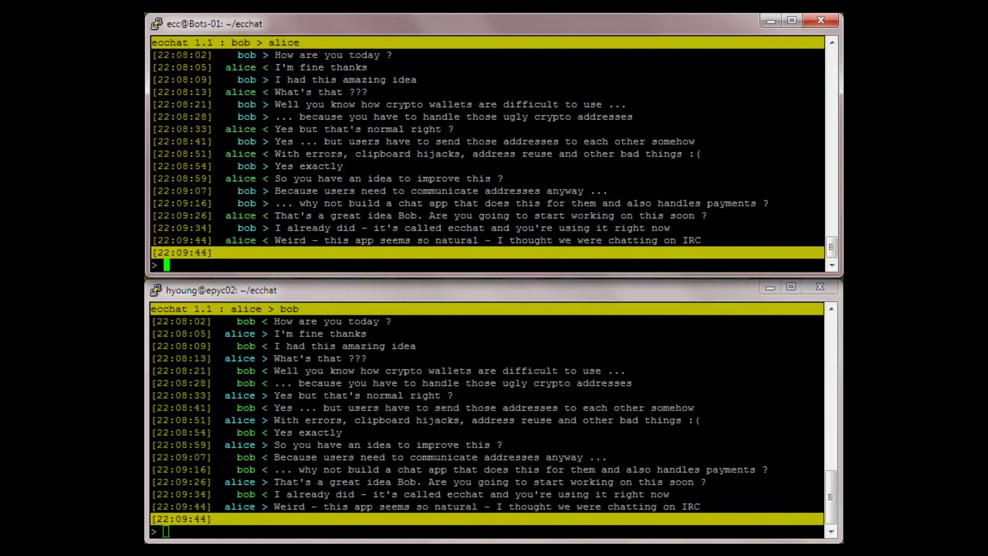
text(I still owe you for)
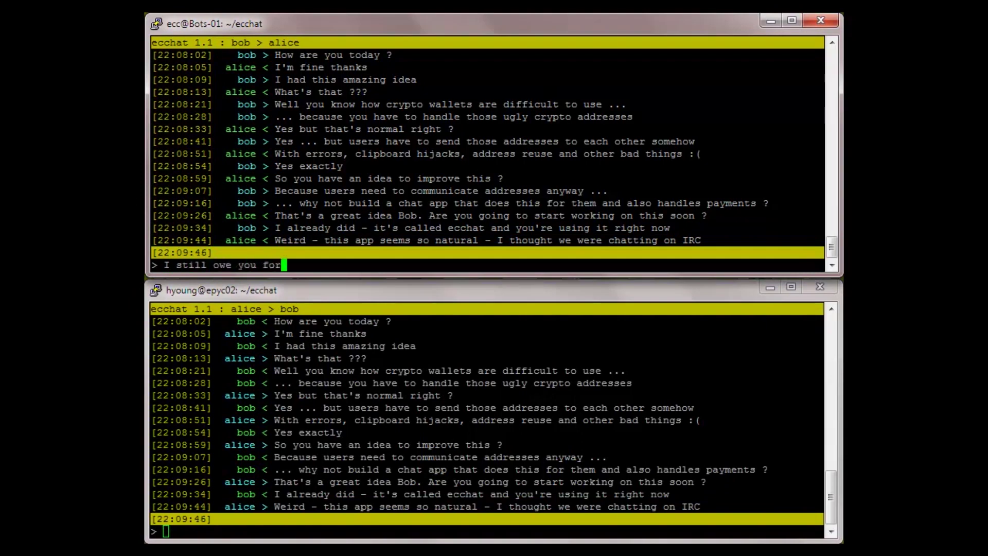
text( my share of that d)
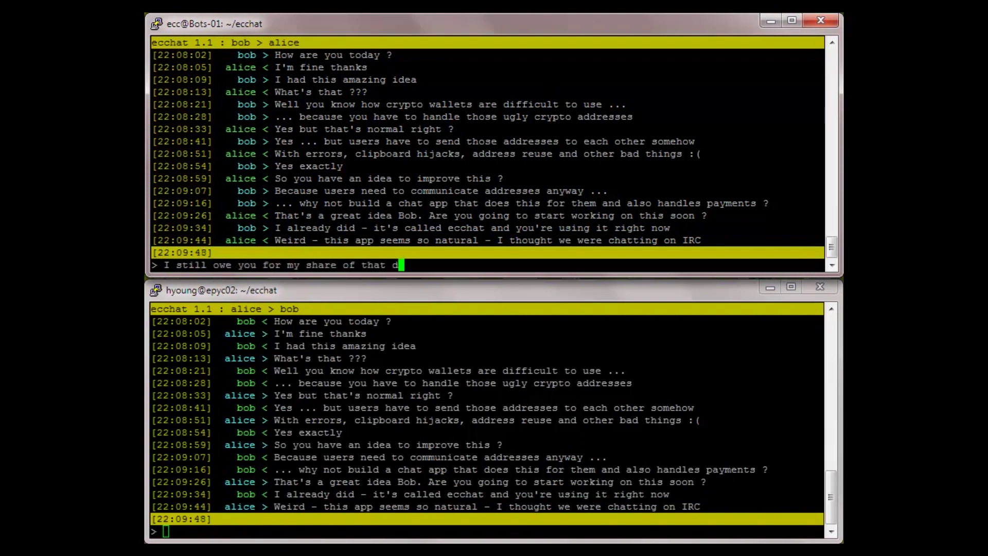
text(inner)
- Bob admits he owes alice for dinner and she replies she wasn't planning to remind him
key(Return)
key(alt+Tab)
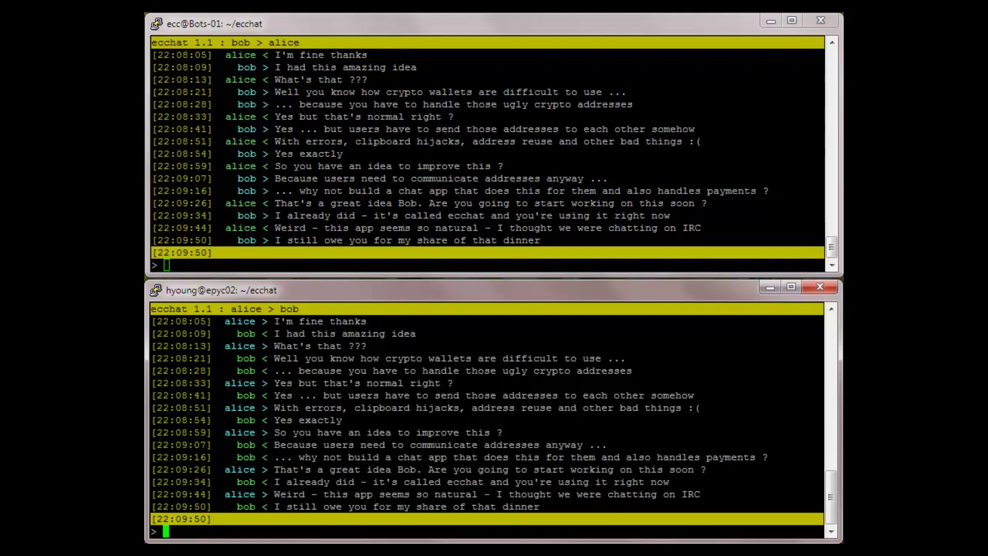
text(Yes - I was)
text(n't going to remind you ;))
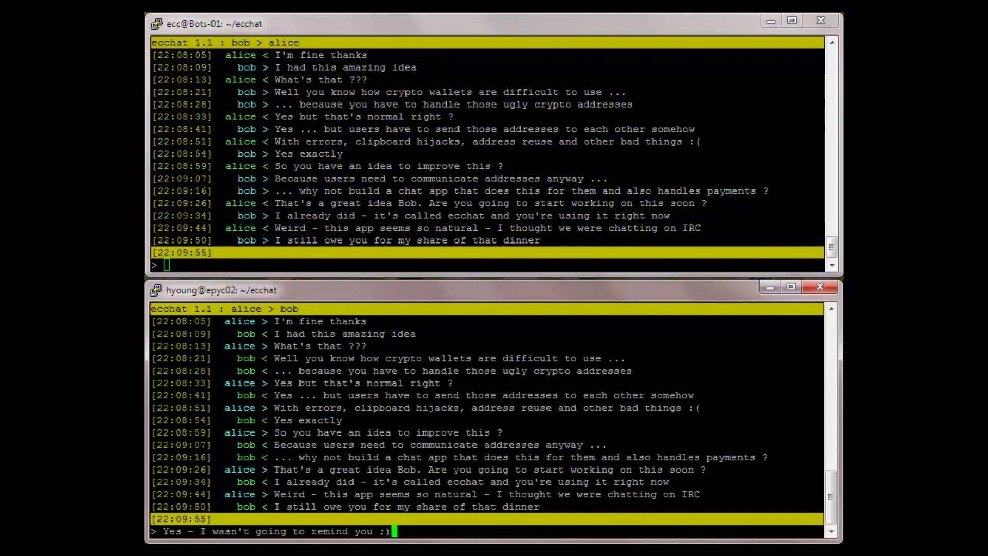
key(Return)
- Bob sends 100 ECC to alice, she runs /balance showing 12549.998719 confirmed plus 100.000000 unconfirmed
key(alt+Tab)
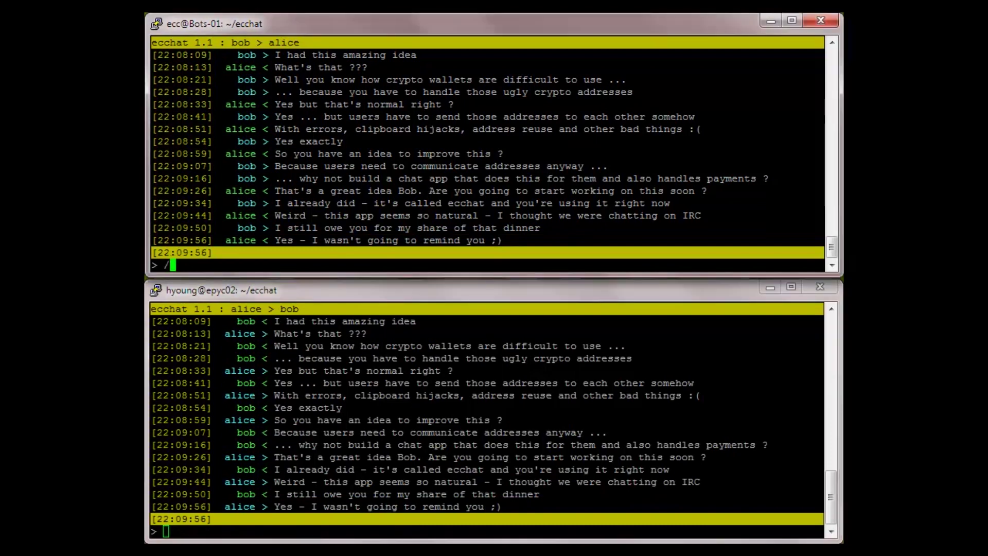
text(send 100)
key(Return)
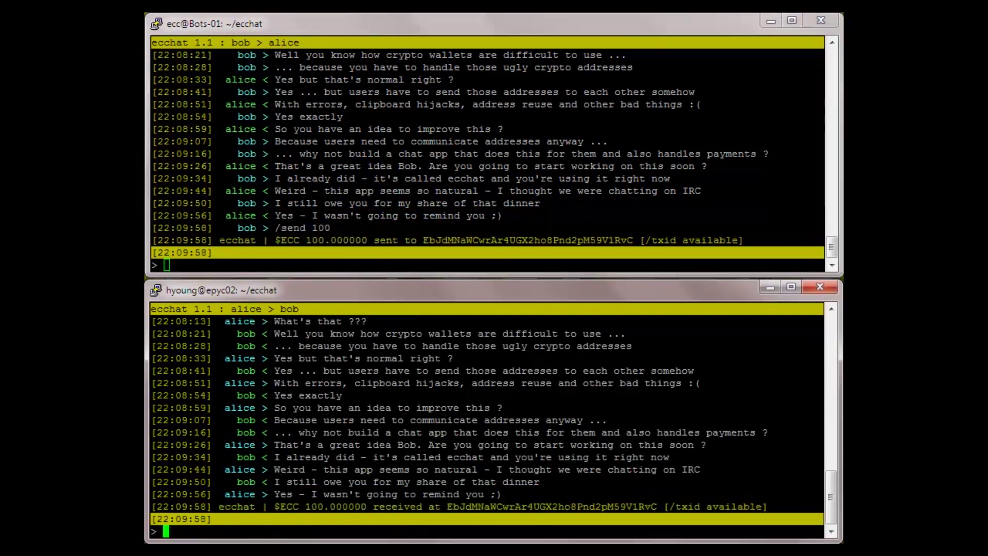
text(Amazing ! )
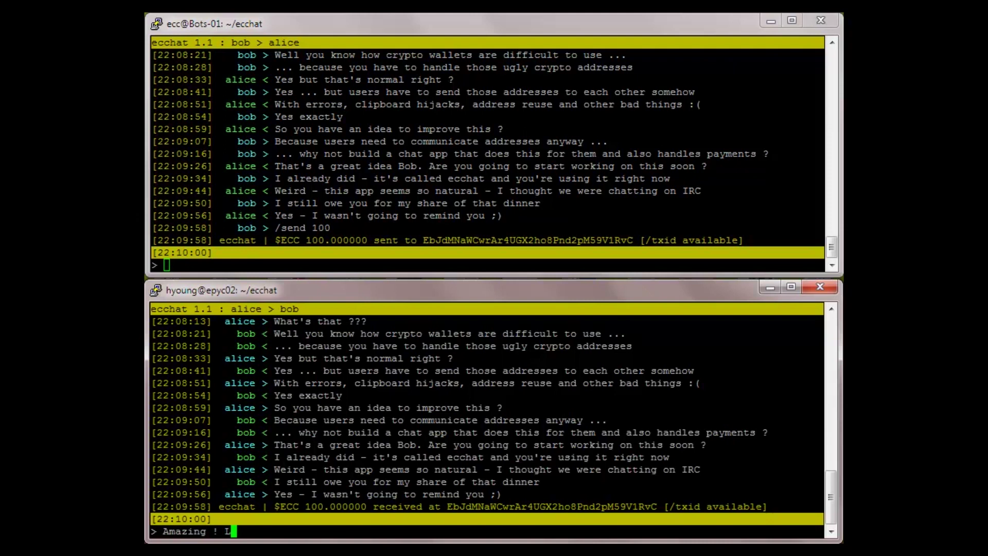
text(Let me guess - I d)
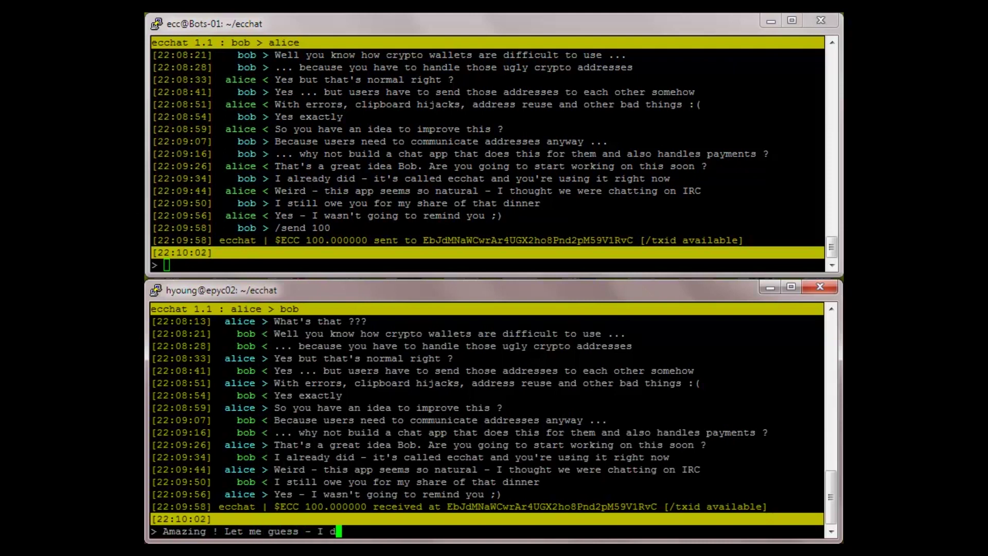
text(o /balance to see )
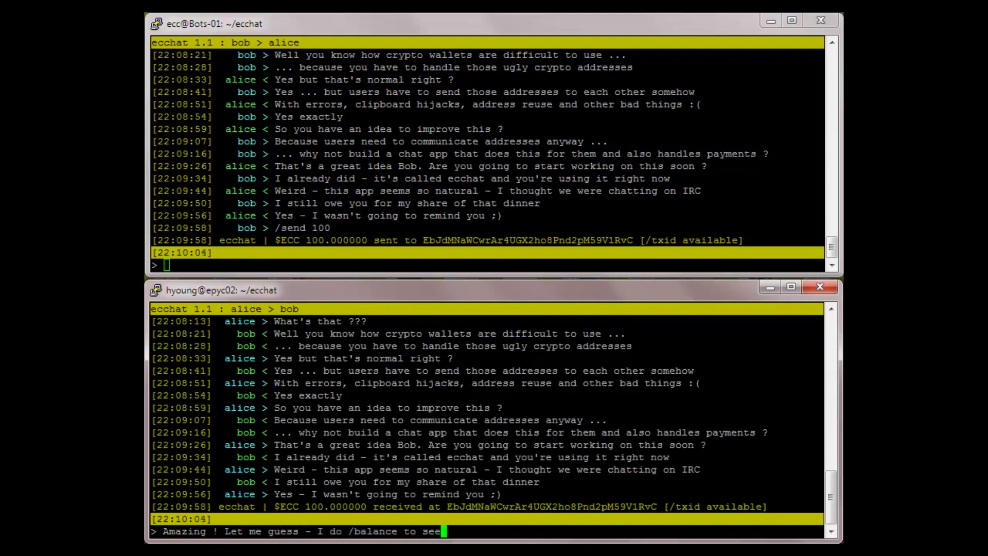
text(my balance)
key(Return)
text(/ba)
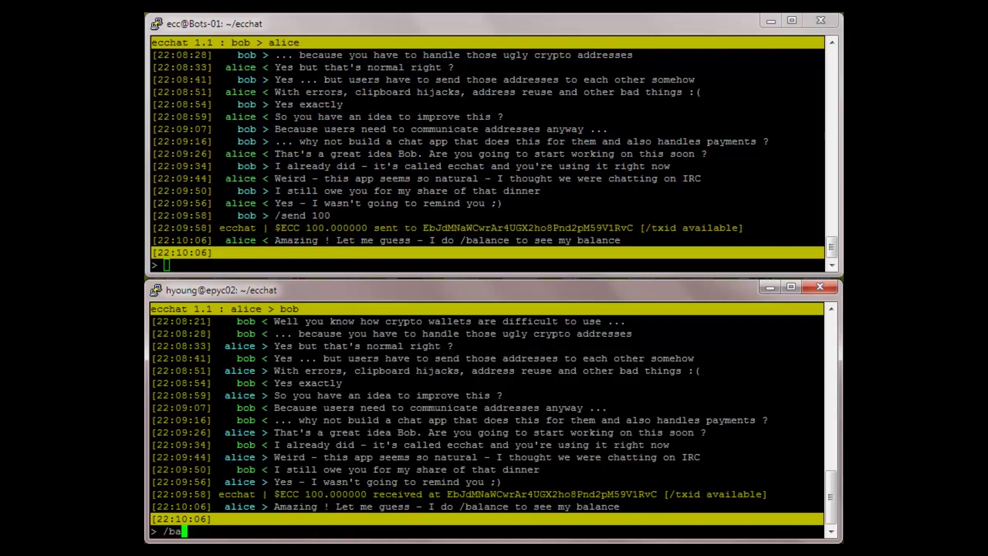
text(lance)
key(Return)
key(alt+Tab)
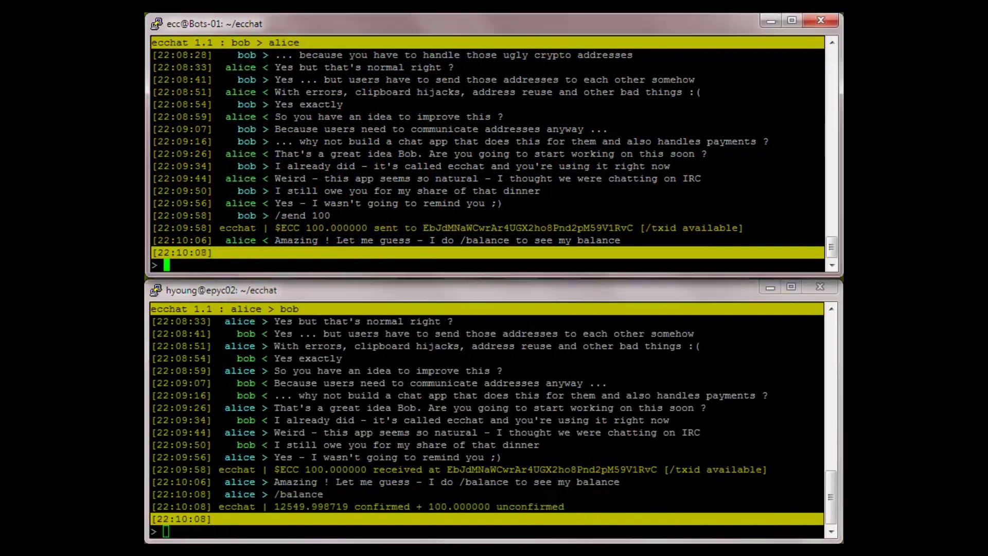
text(Yes - and when th)
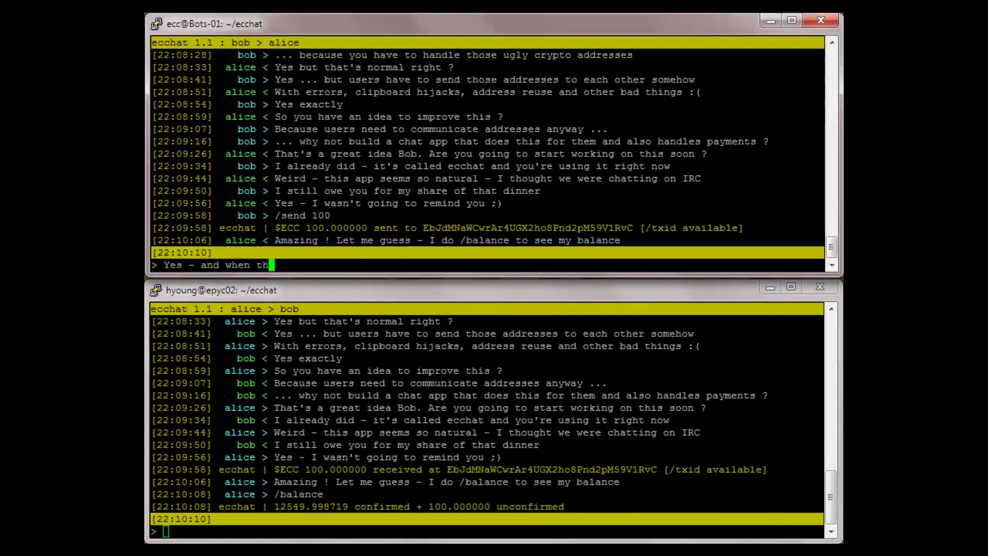
text(e transaction gets )
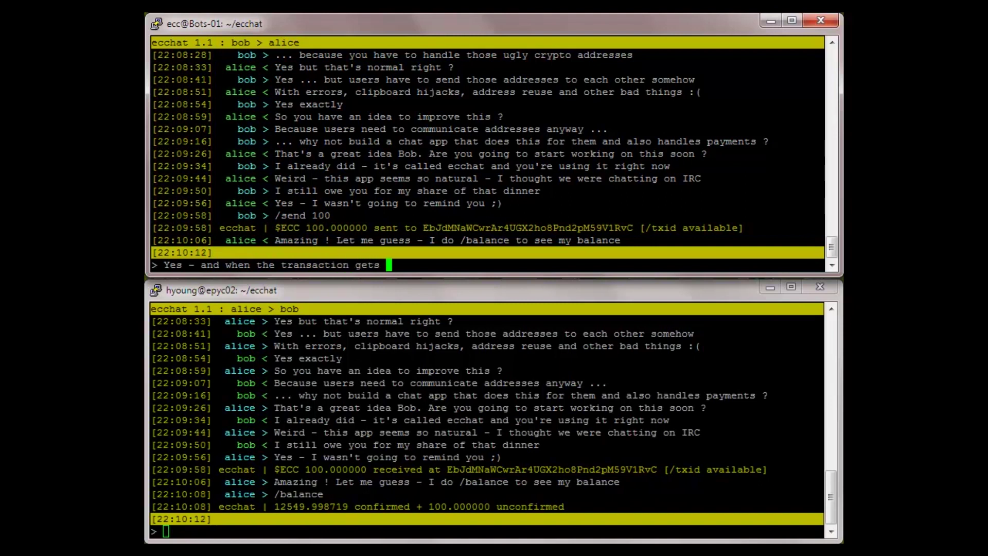
text(confirmed your bala)
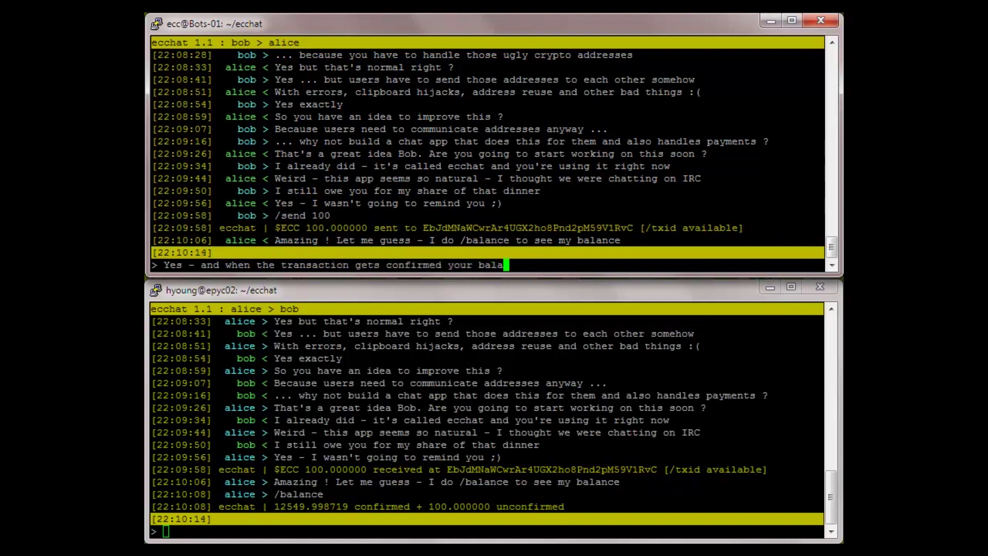
text(nce will look more)
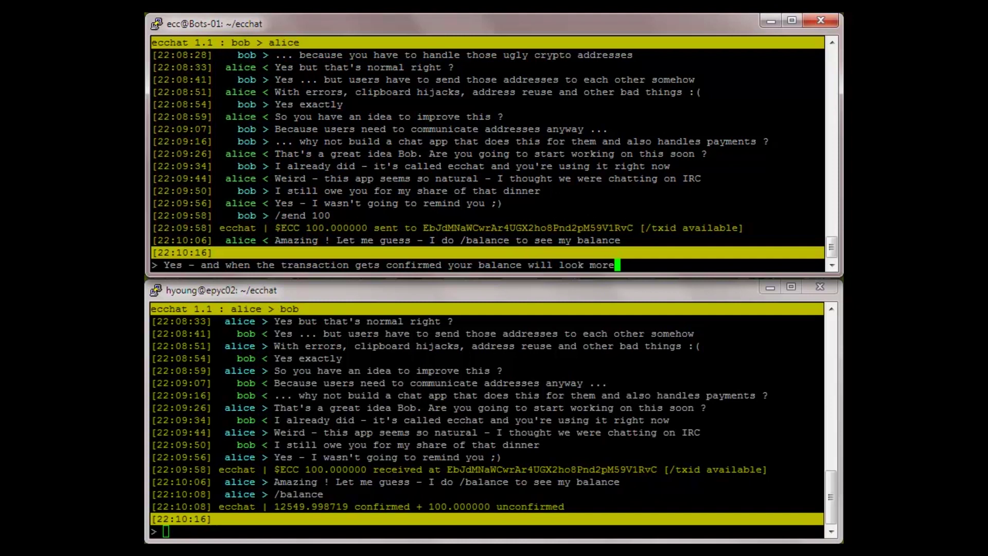
text( like this)
- Bob explains the payment needs confirmation and runs /balance showing 7349.995568
key(Return)
text(/b)
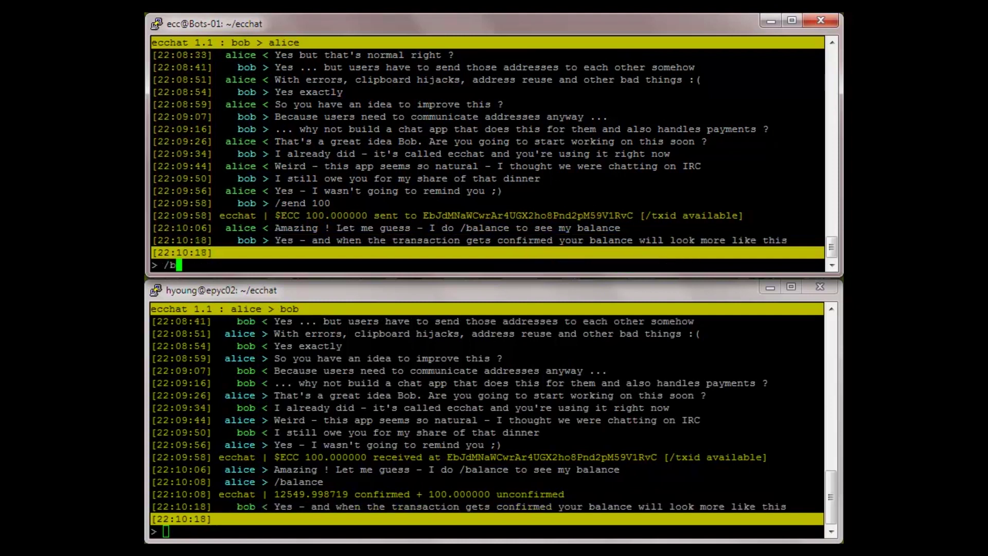
text(alance)
key(Return)
key(alt+Tab)
text(B)
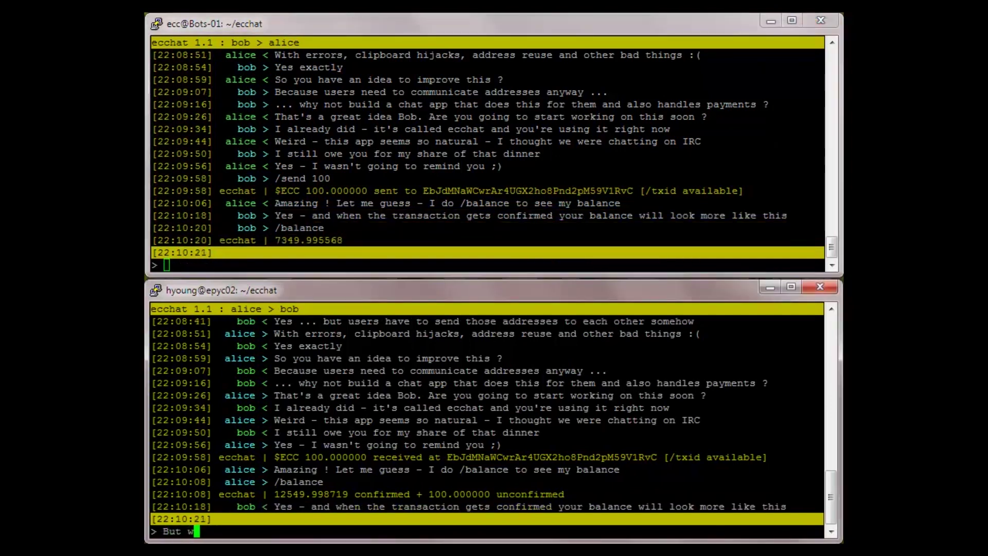
text(hat if I want to c)
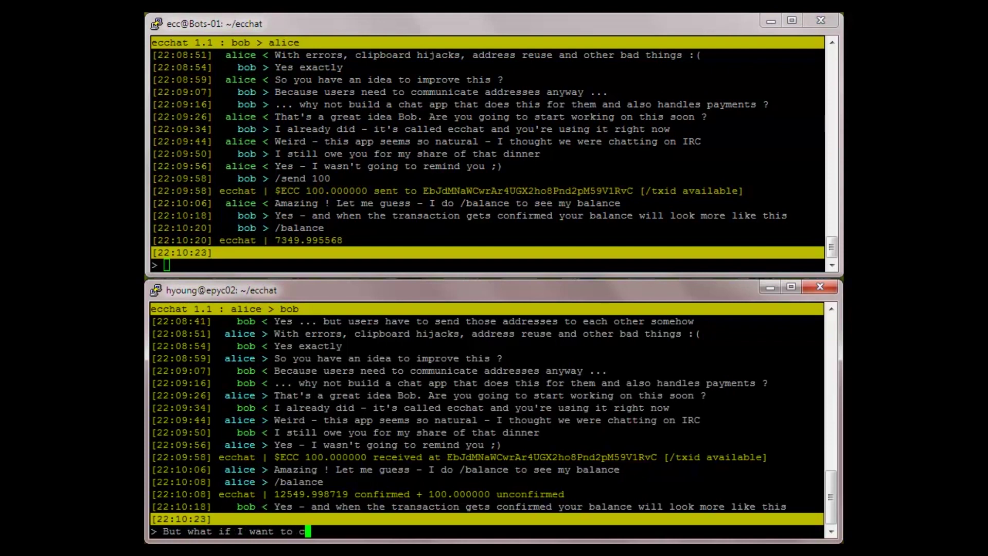
text(heck in a block exp)
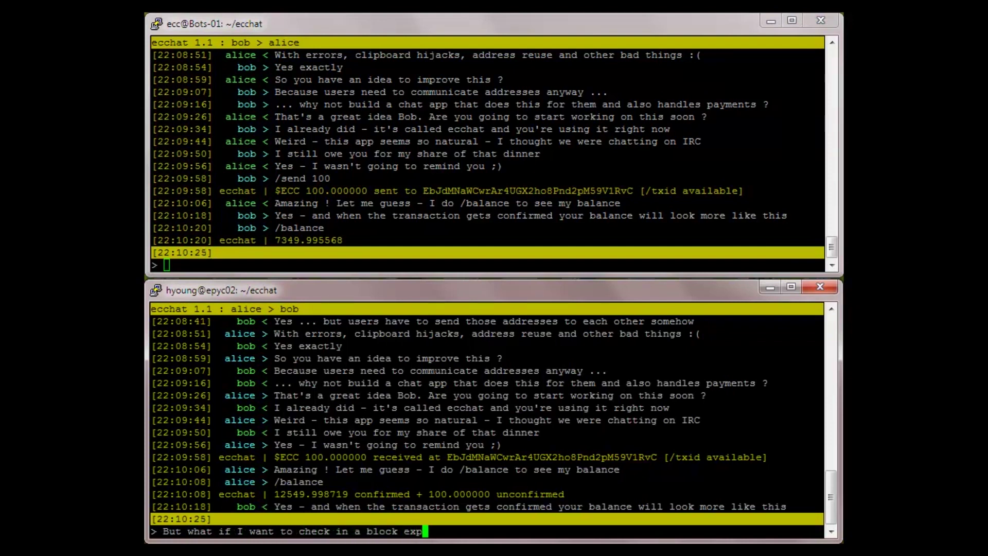
text(lorer ..... wait go)
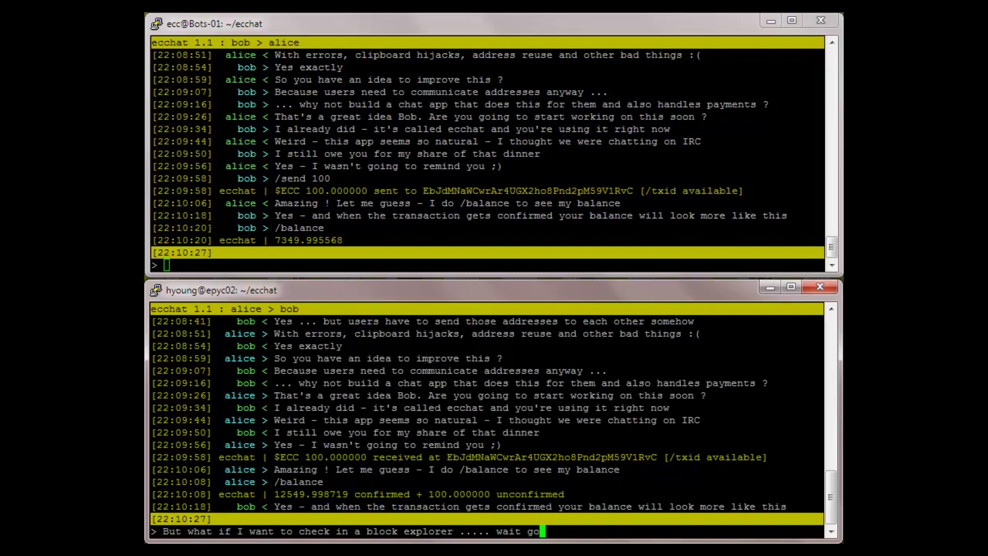
text(t it)
- Alice asks about the block explorer and runs /txid to show the payment's transaction id
key(Return)
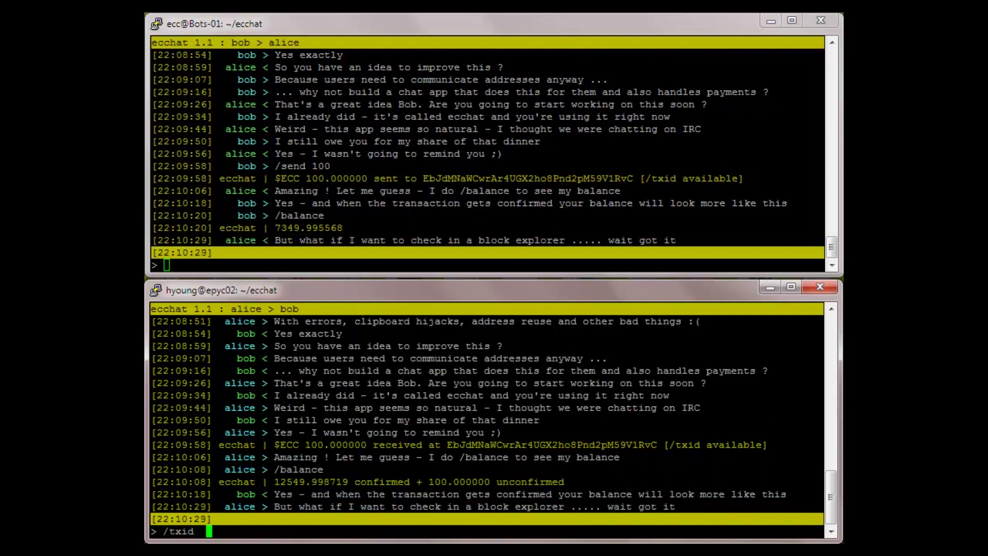
key(Return)
key(alt+Tab)
text(ou c)
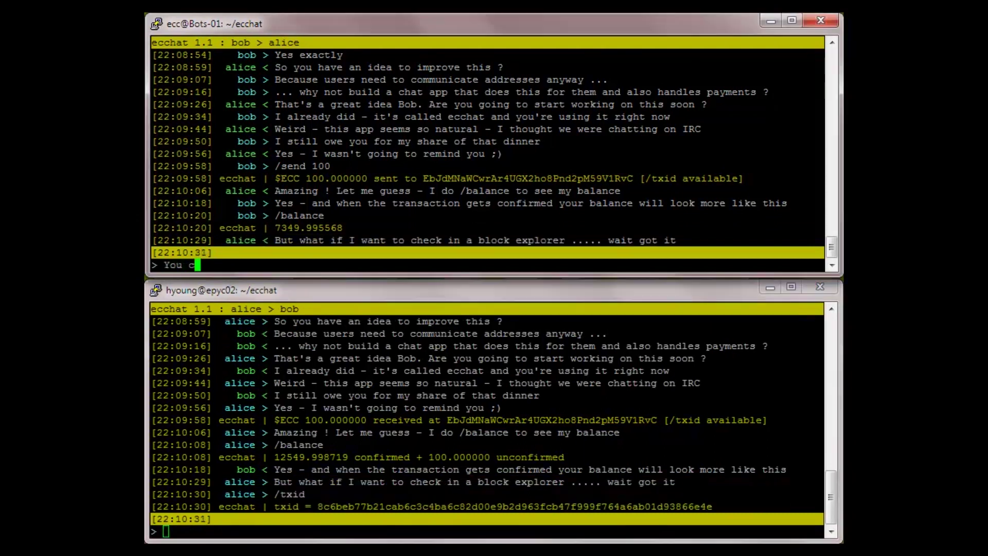
text(an see all commands)
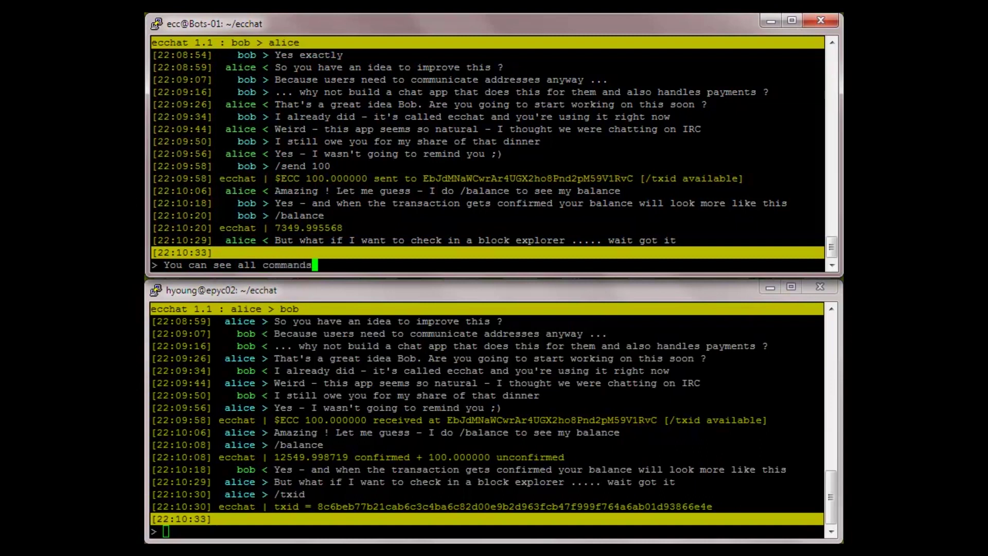
text( with the /help com)
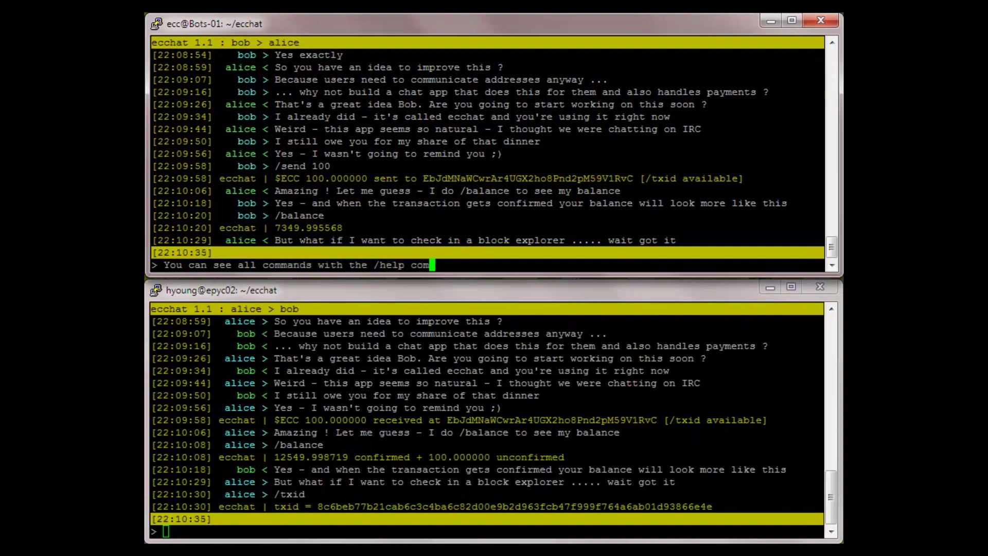
text(mand)
- Bob tips alice about /help and she runs it, listing every ecchat command with its description
key(Return)
key(alt+Tab)
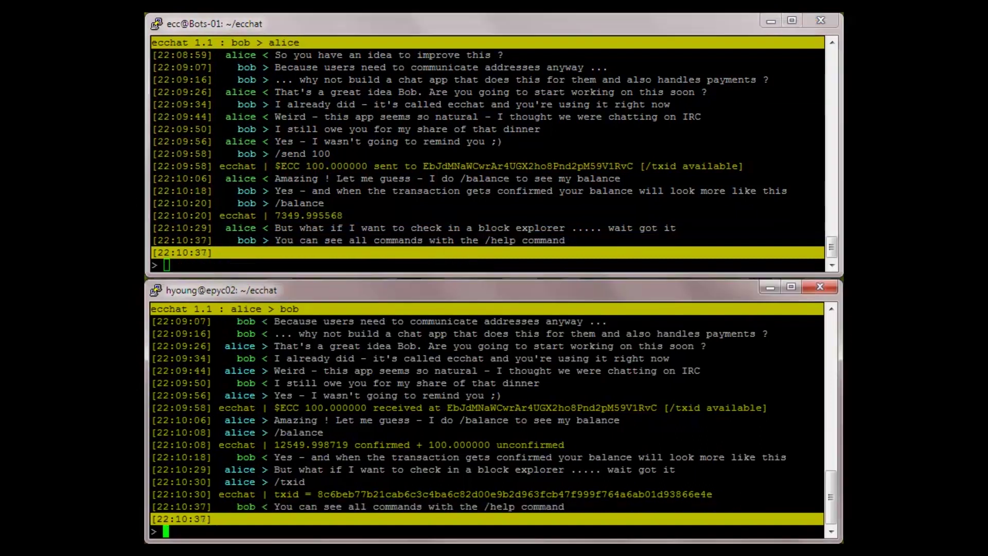
text(/help)
key(Return)
key(alt+Tab)
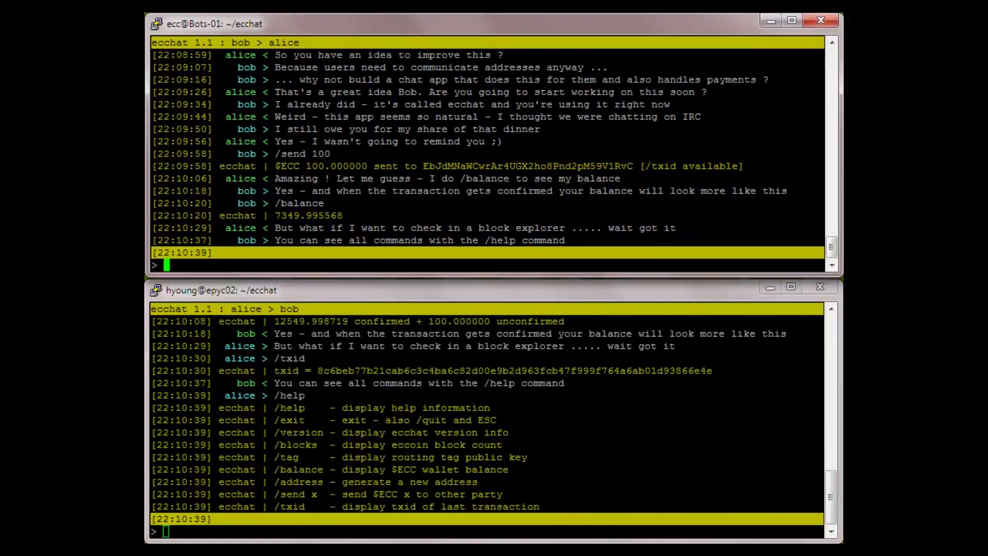
text(So now do you see )
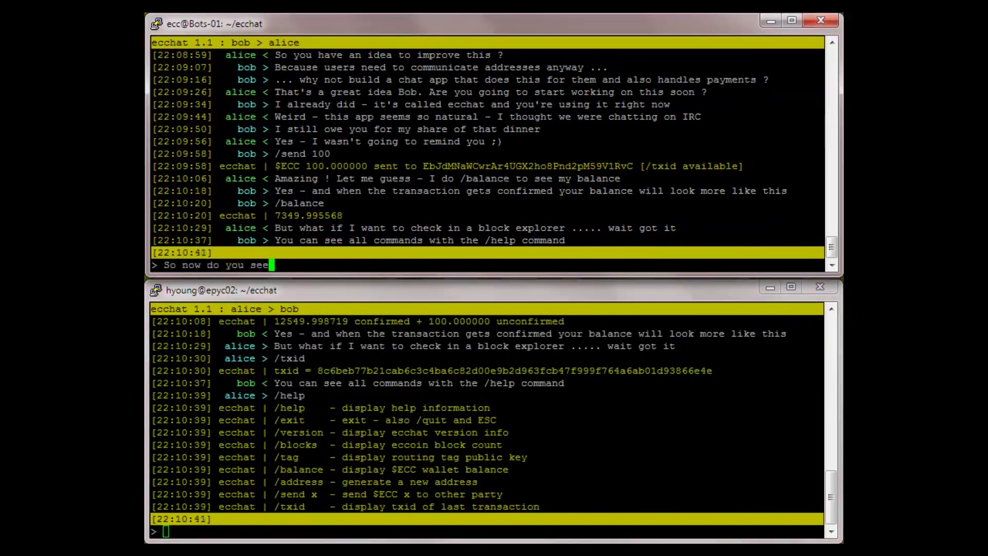
text(how integrating pa)
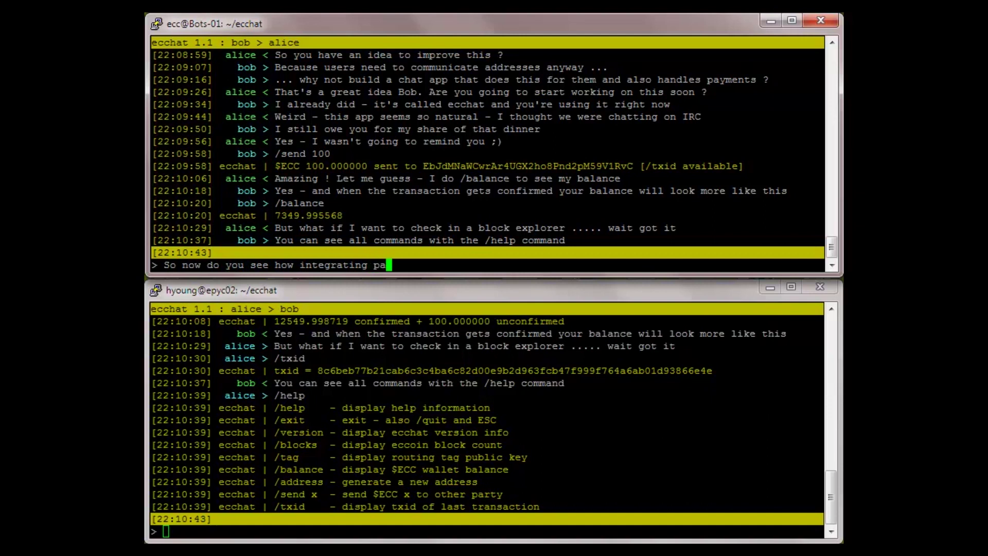
text(yments into chat m)
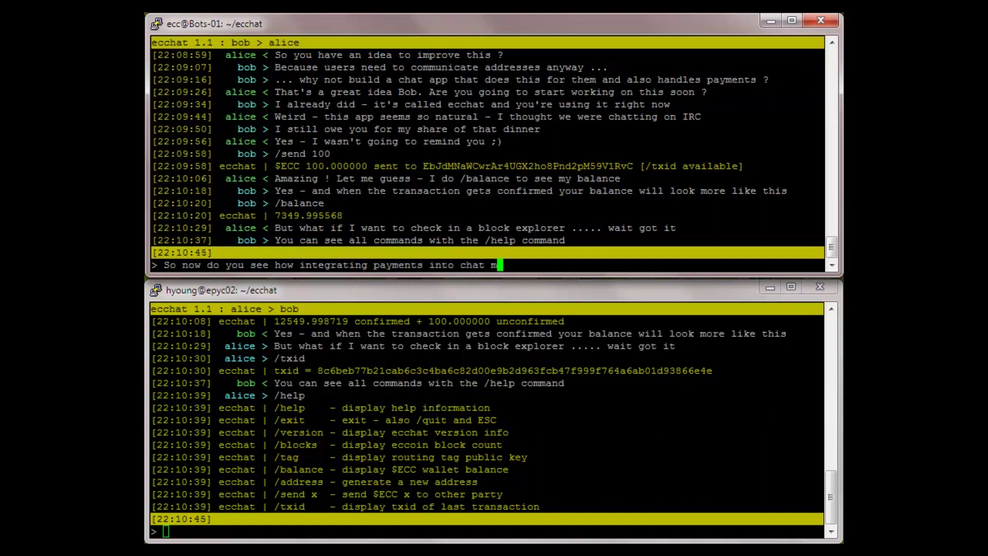
text(akes crypto easy ?)
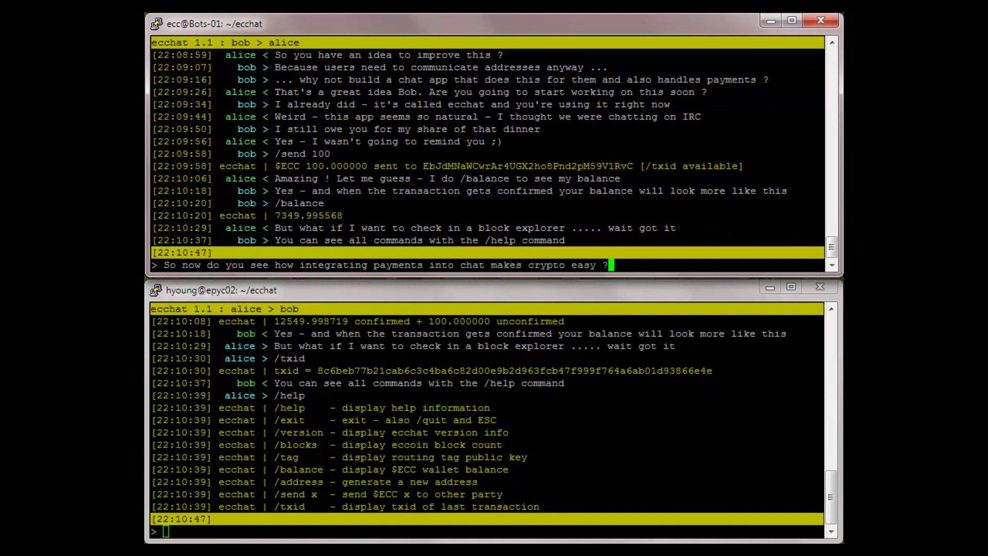
- Bob asks if integrated payments make crypto easy; alice says "Yes I do - it's brilliant !", bob replies "Easy Chat ... ecchat"
key(Return)
key(alt+Tab)
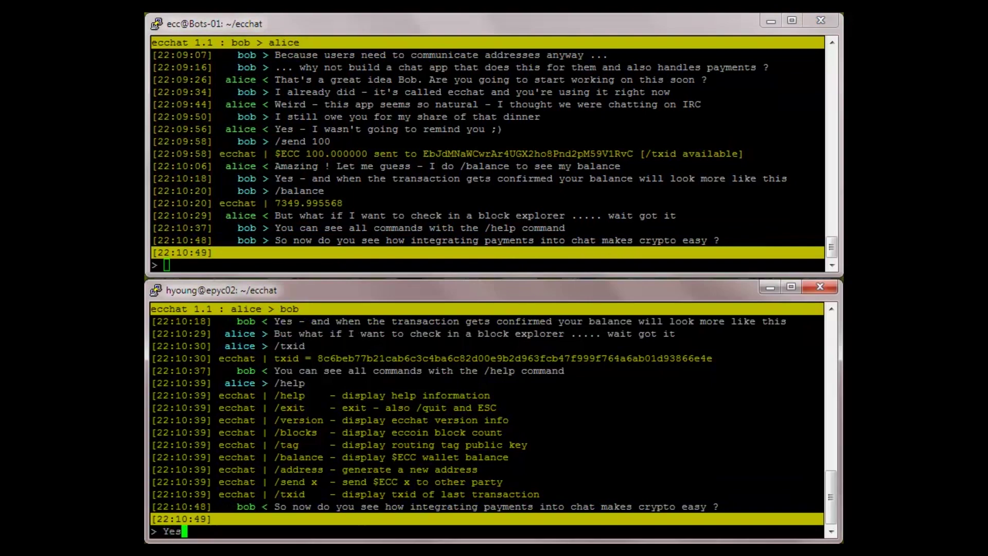
text( I do - it's brill)
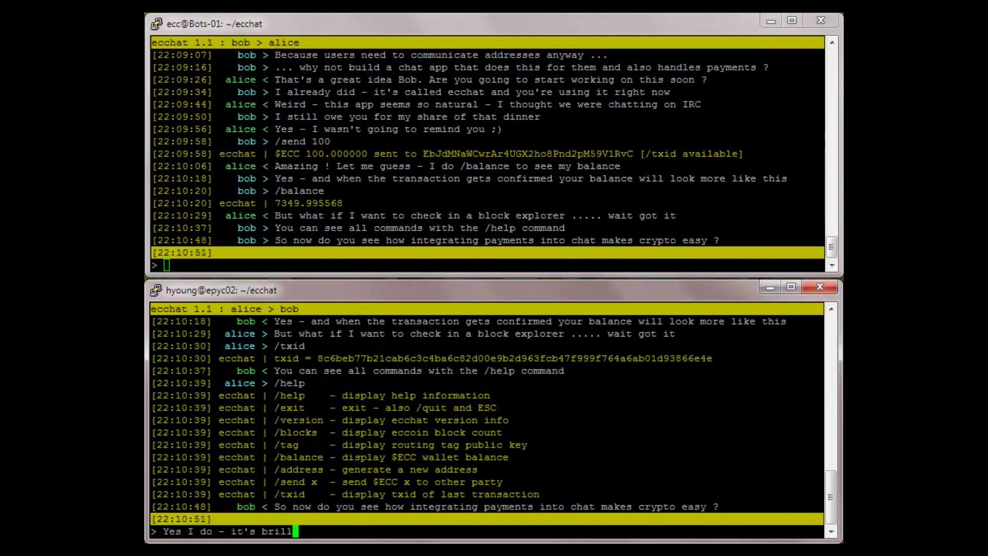
text(iant !)
key(Return)
key(alt+Tab)
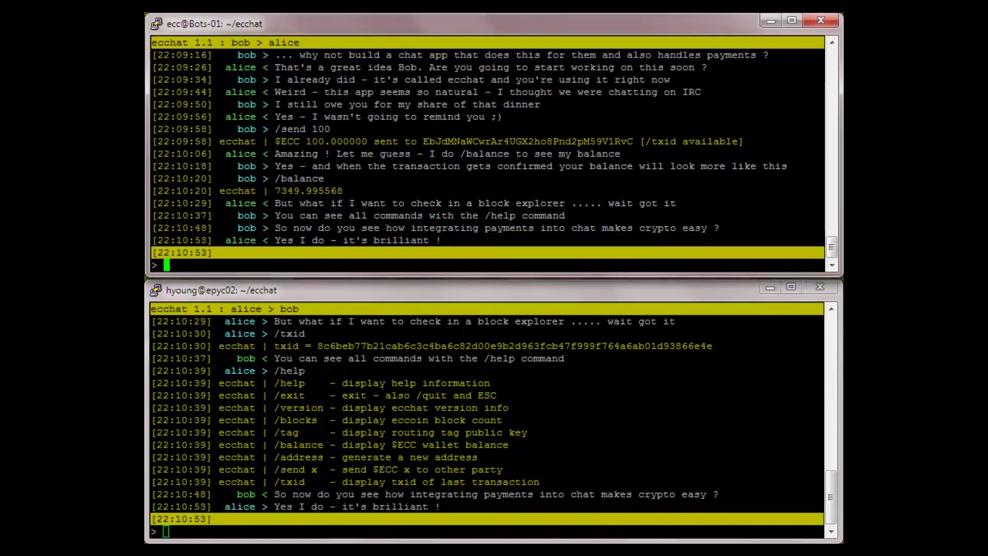
text(Easy Chat ... )
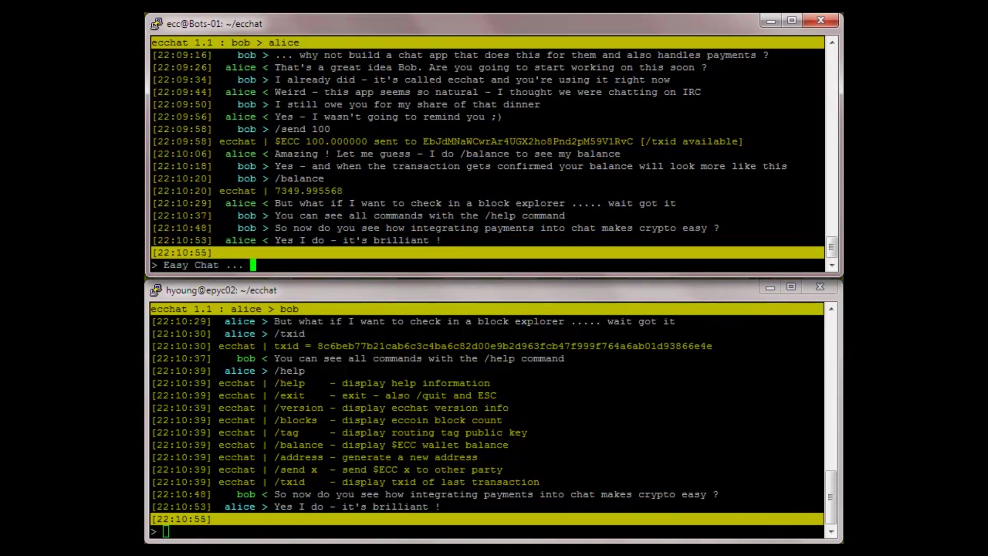
text(ecchat)
key(Return)
key(alt+Tab)
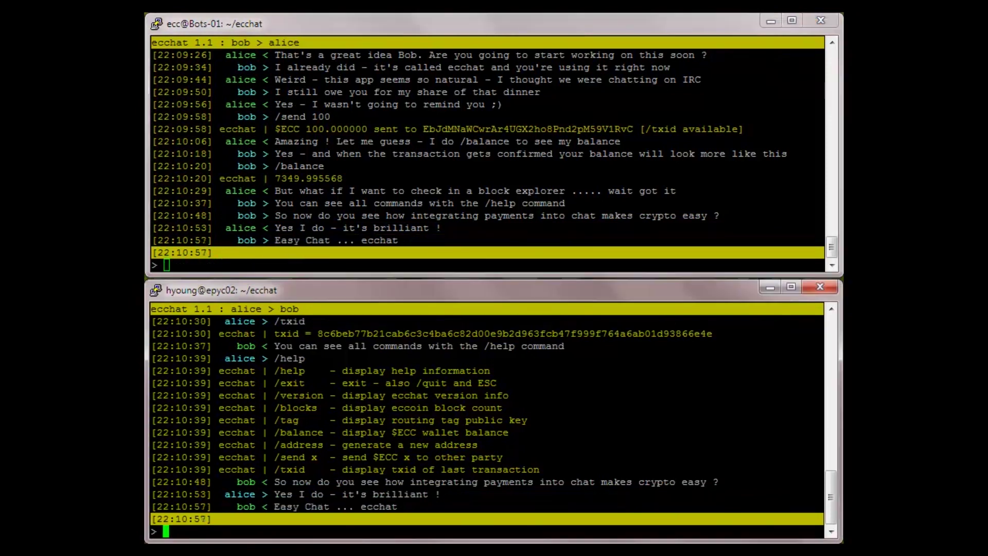
text(Dinner's on me)
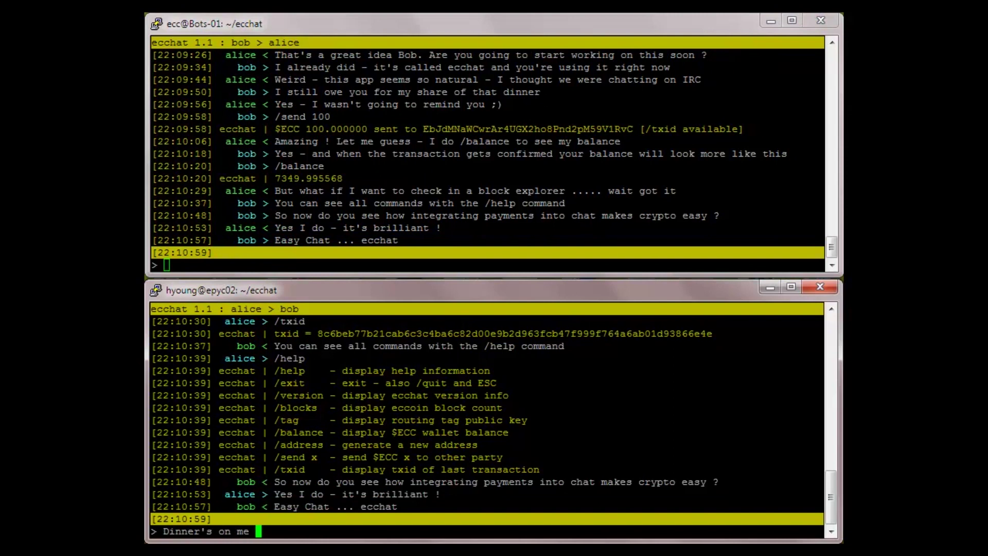